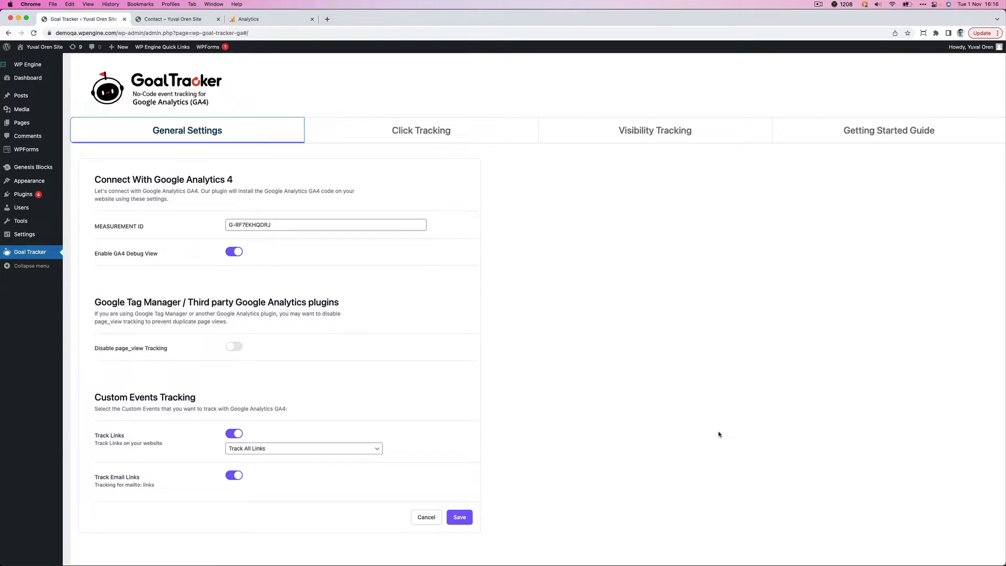
- Look over the site's contact page and its message form, and return to the Goal Tracker settings
key("ctrl+Tab")
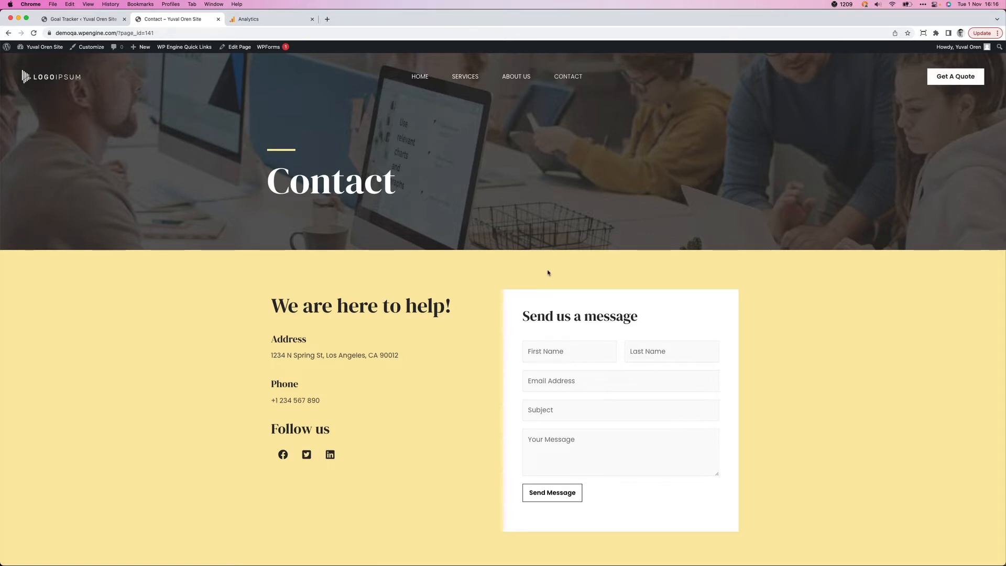
scroll(548, 272, "down", 5)
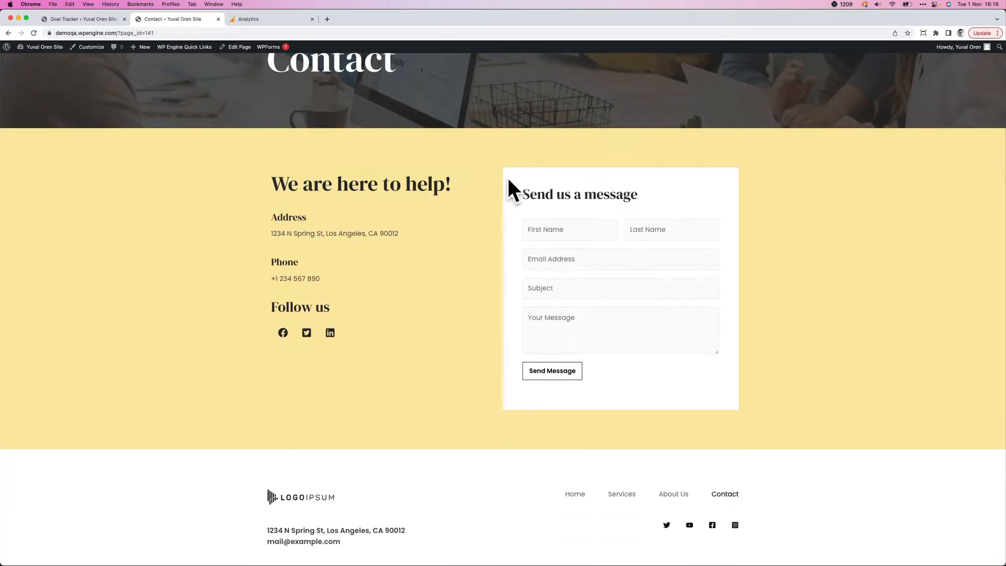
scroll(523, 325, "up", 5)
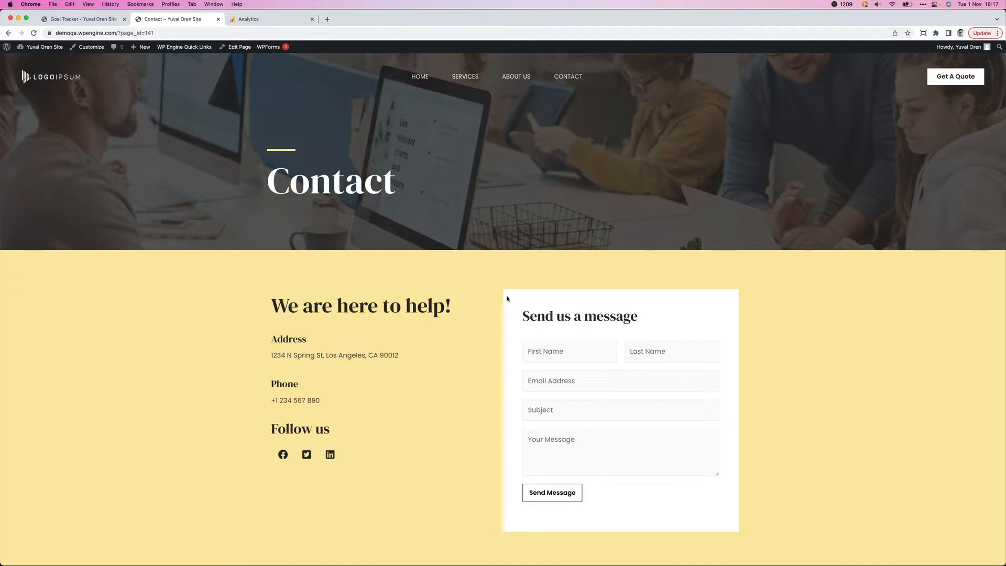
left_click(81, 19)
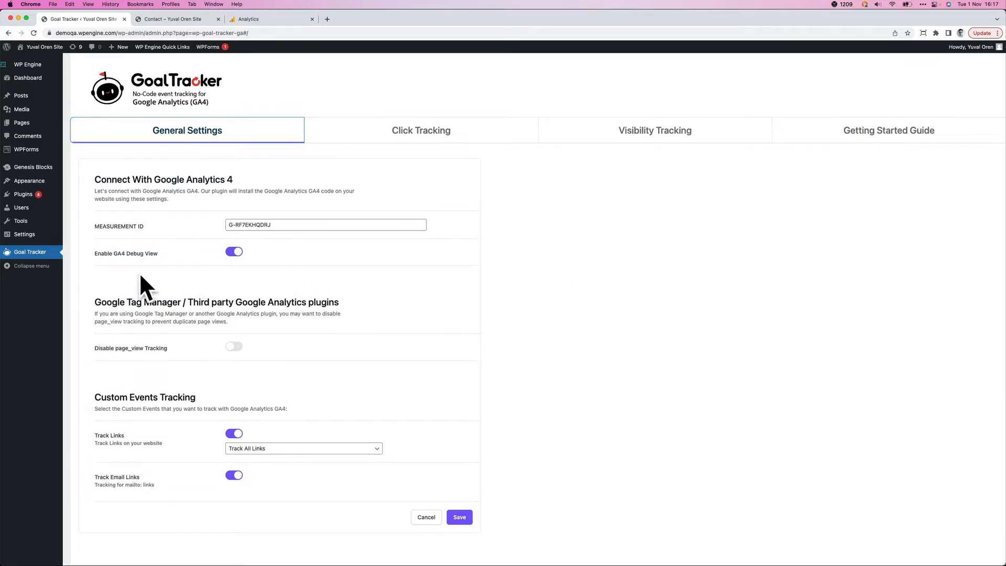
- Review the options for tracking links and open the Click Tracking settings
left_click(324, 449)
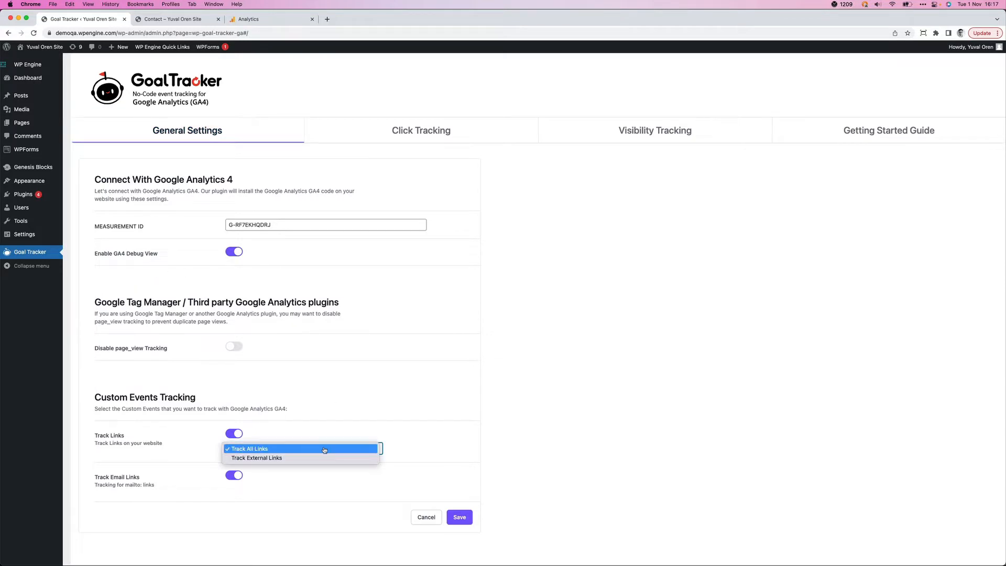
left_click(614, 378)
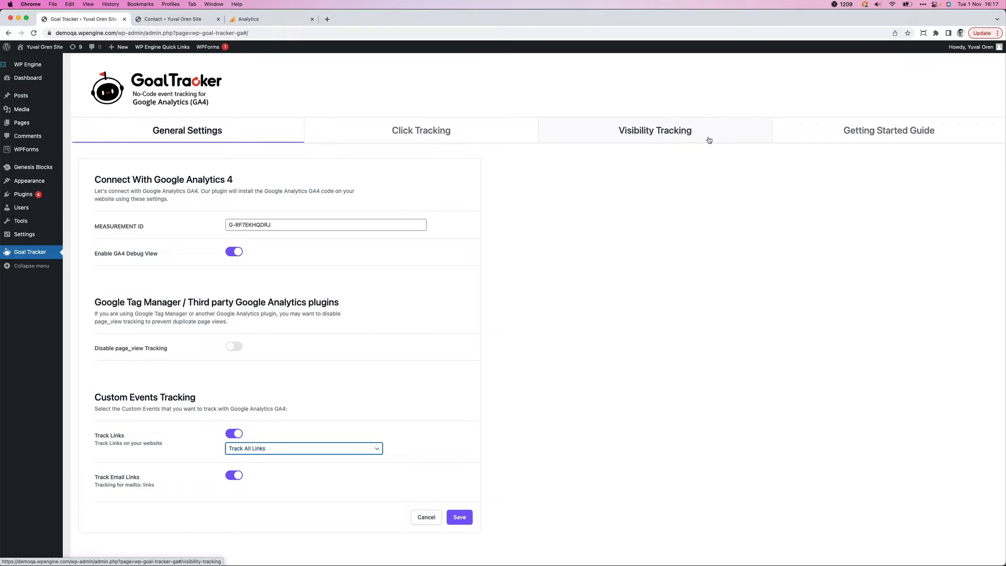
left_click(423, 134)
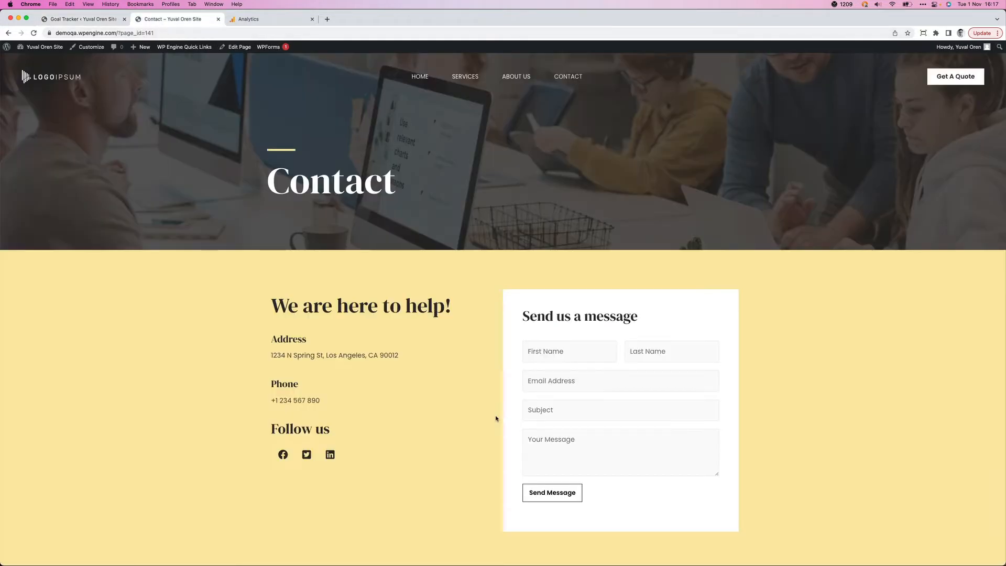
- Inspect the contact form's Send Message button, copy its ID wpforms-submit-517, and return to Goal Tracker
left_click(173, 19)
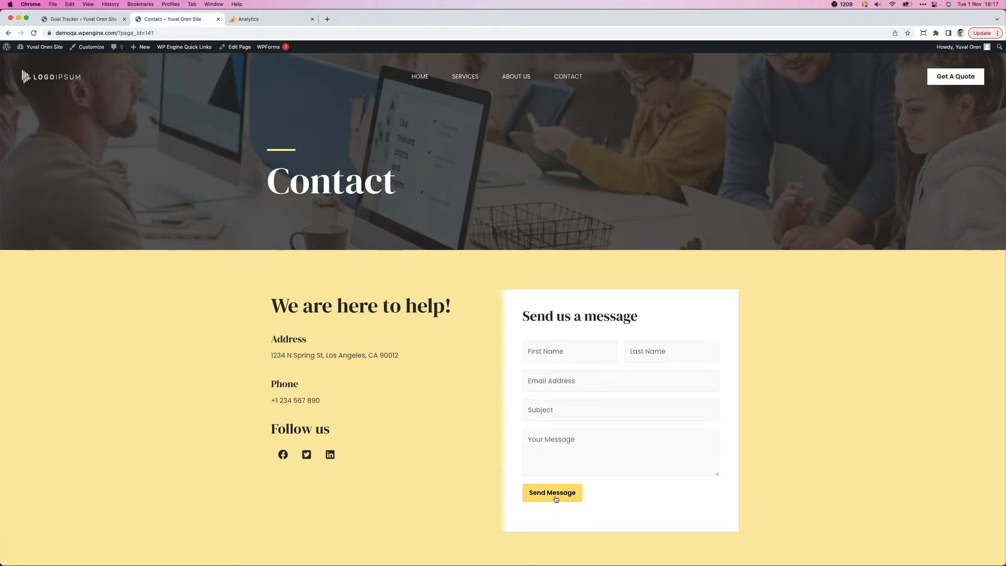
scroll(497, 446, "down", 2)
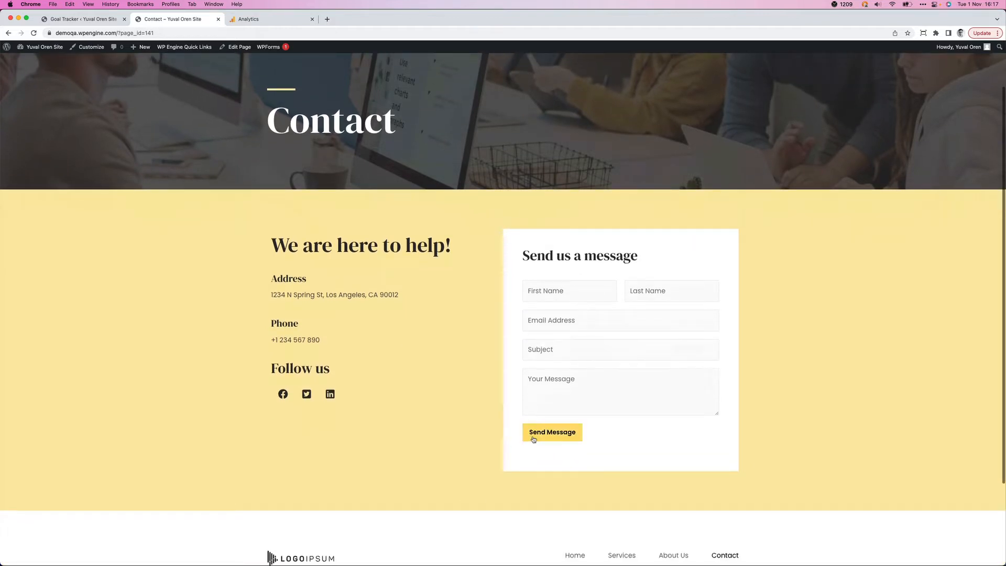
right_click(533, 438)
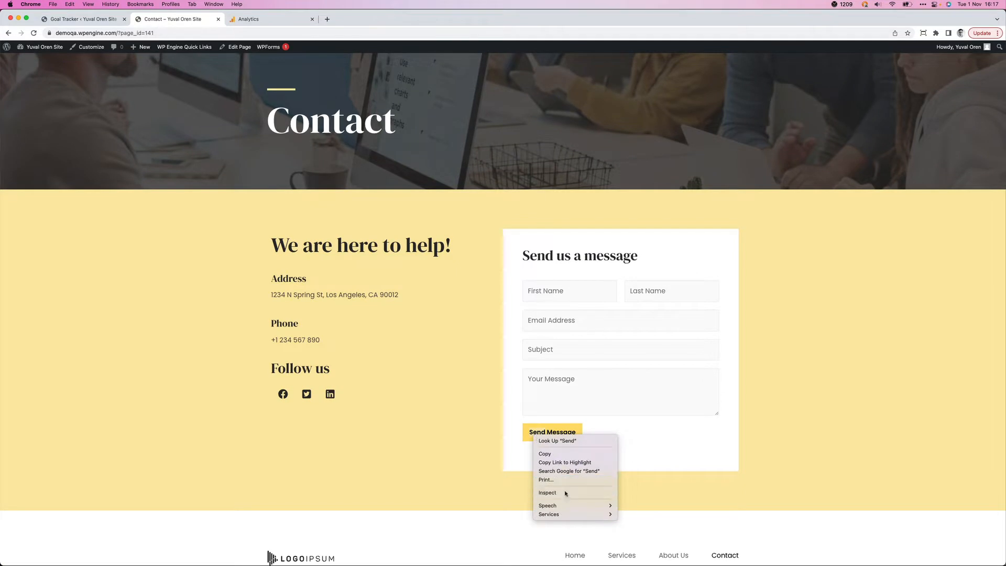
left_click(545, 493)
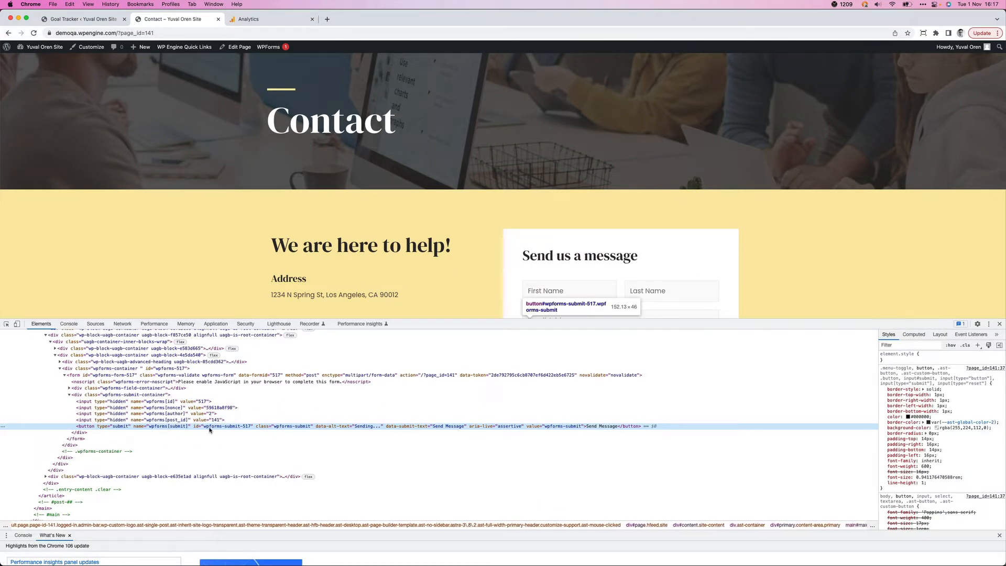
double_click(210, 426)
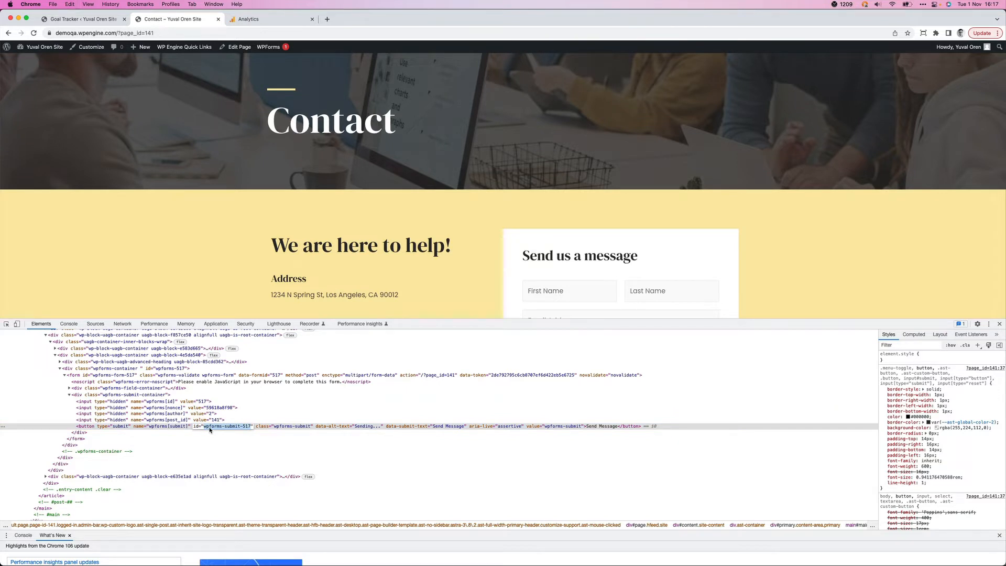
scroll(395, 247, "down", 5)
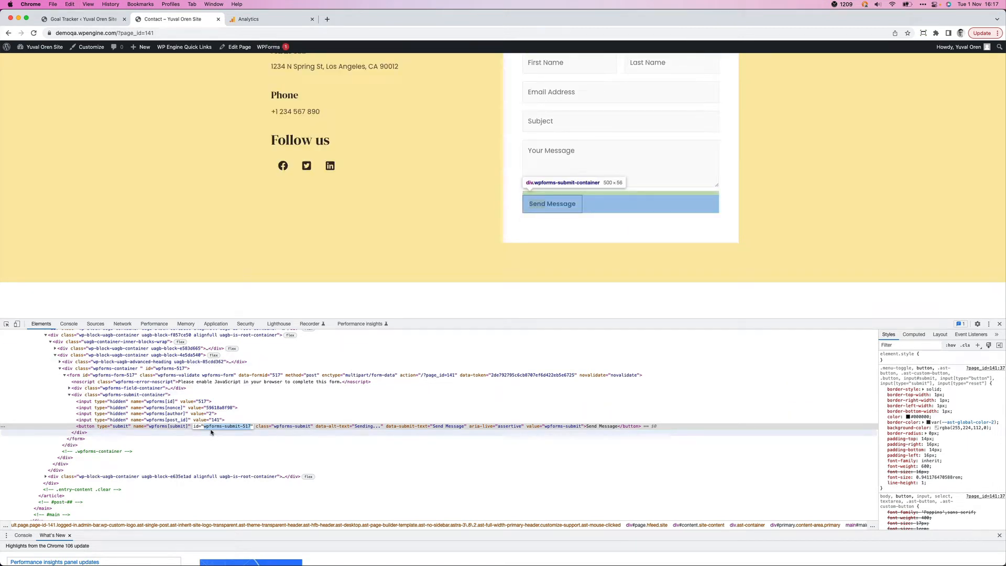
left_click(79, 19)
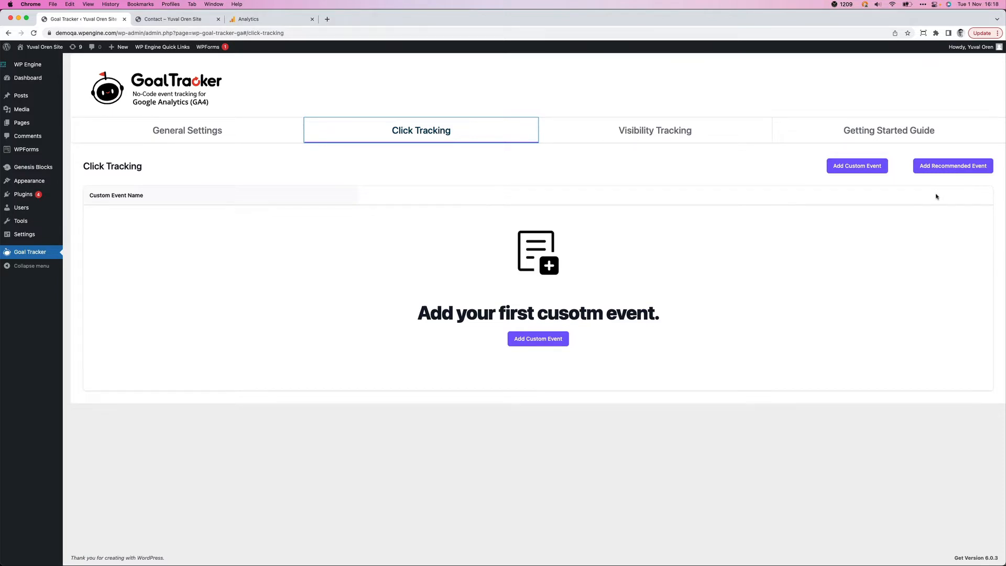
left_click(857, 166)
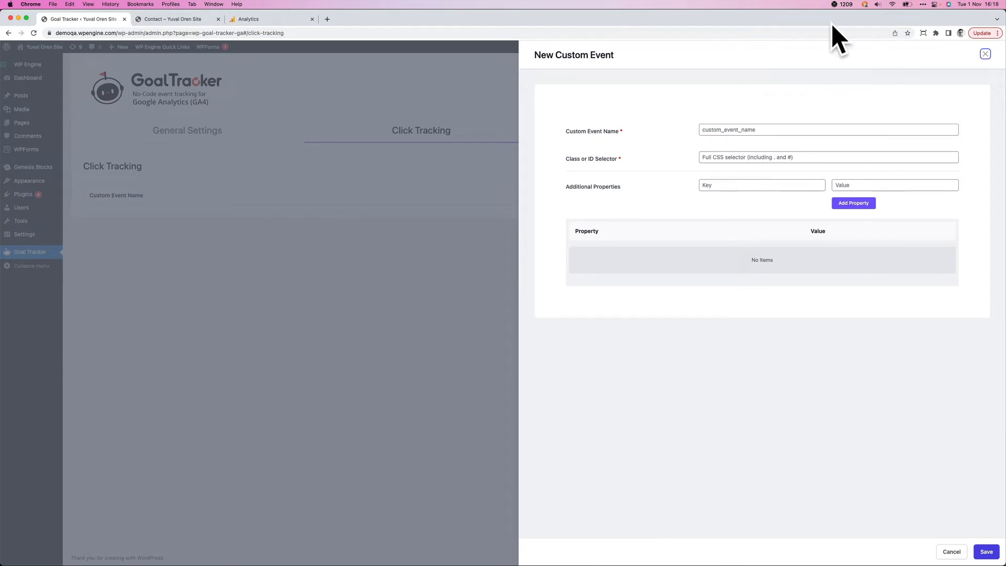
left_click(749, 134)
left_click(674, 177)
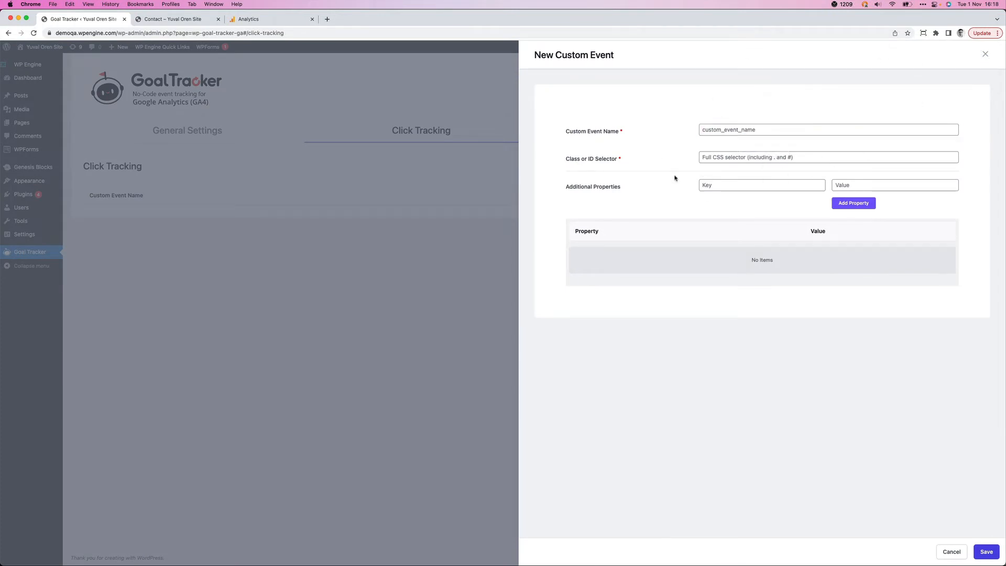
left_click(725, 186)
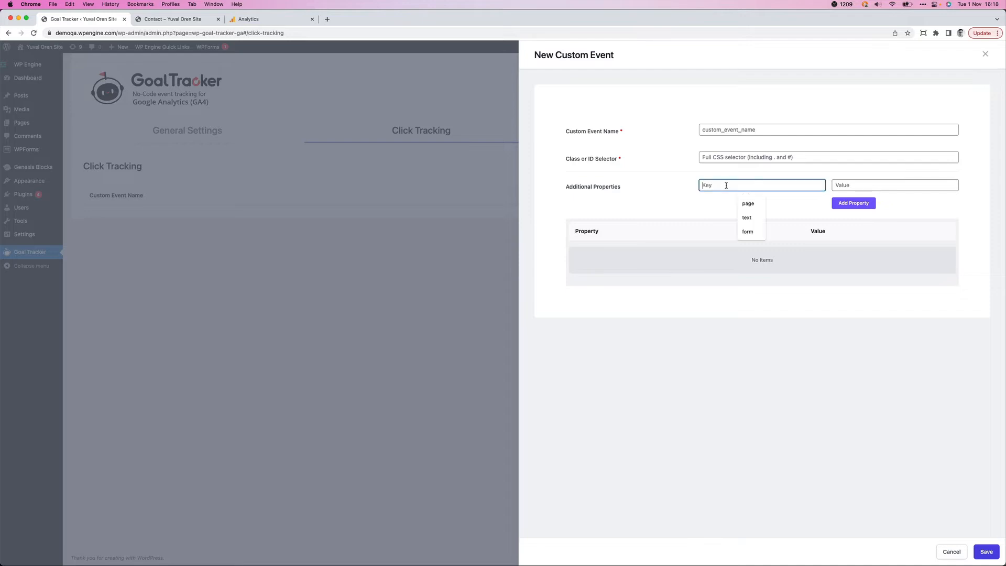
left_click(637, 188)
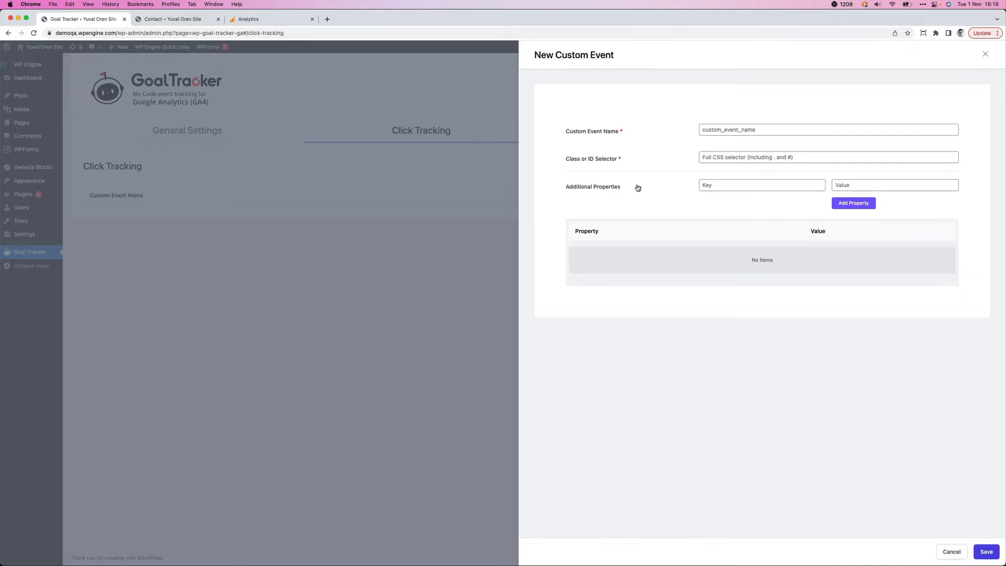
left_click(945, 554)
- Start a new recommended click event and browse the available event types, using generate_lead
left_click(925, 166)
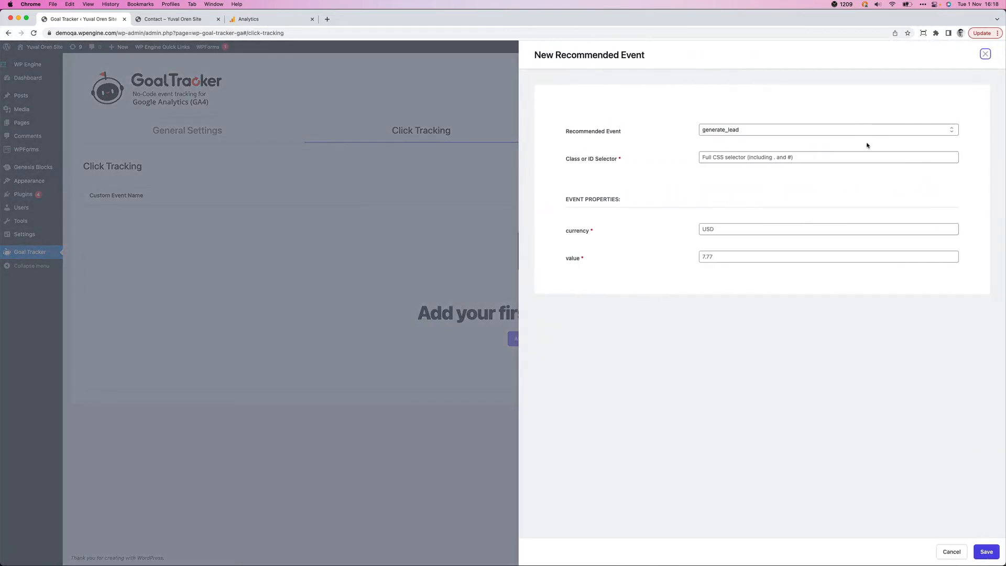
left_click(952, 130)
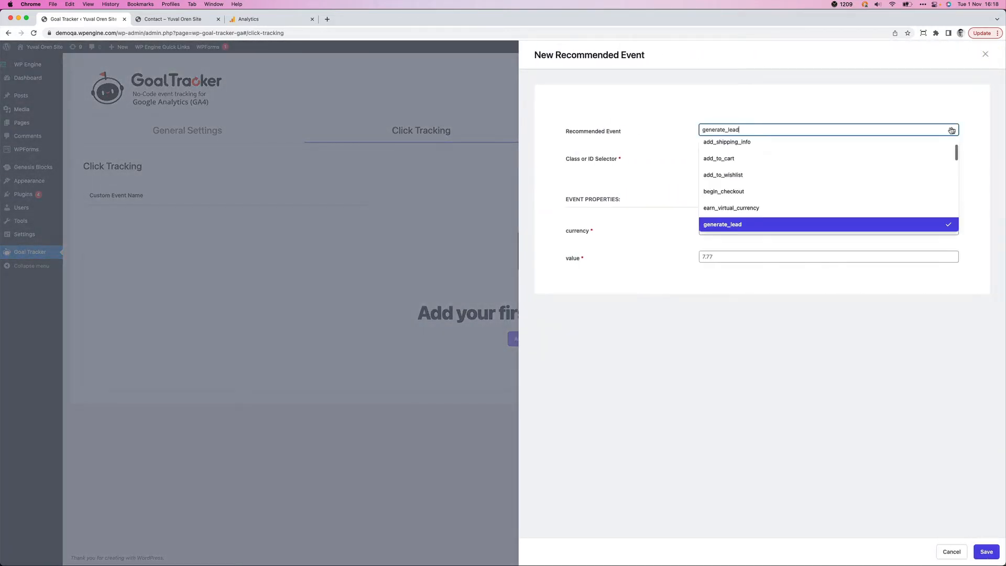
scroll(869, 156, "up", 2)
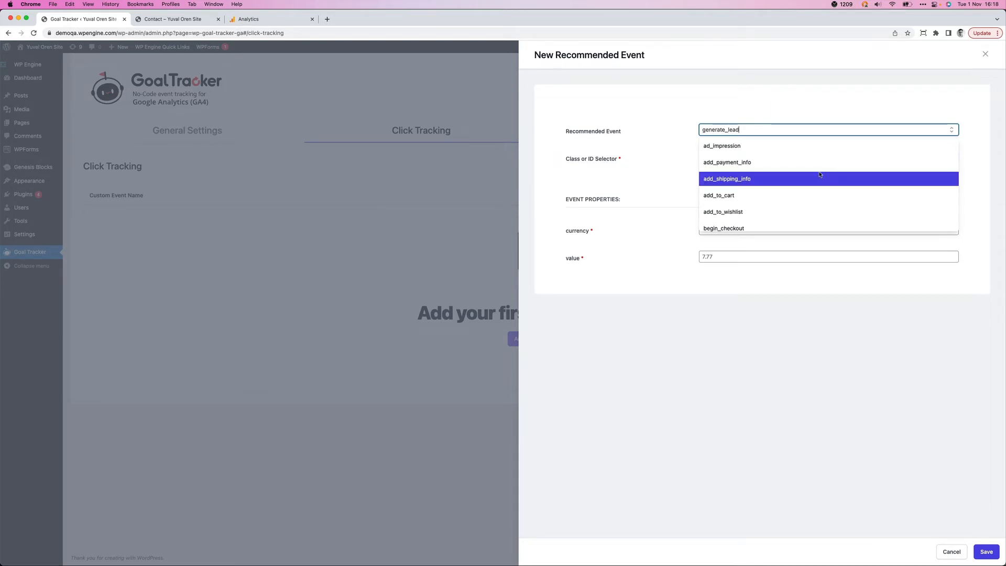
scroll(819, 174, "down", 5)
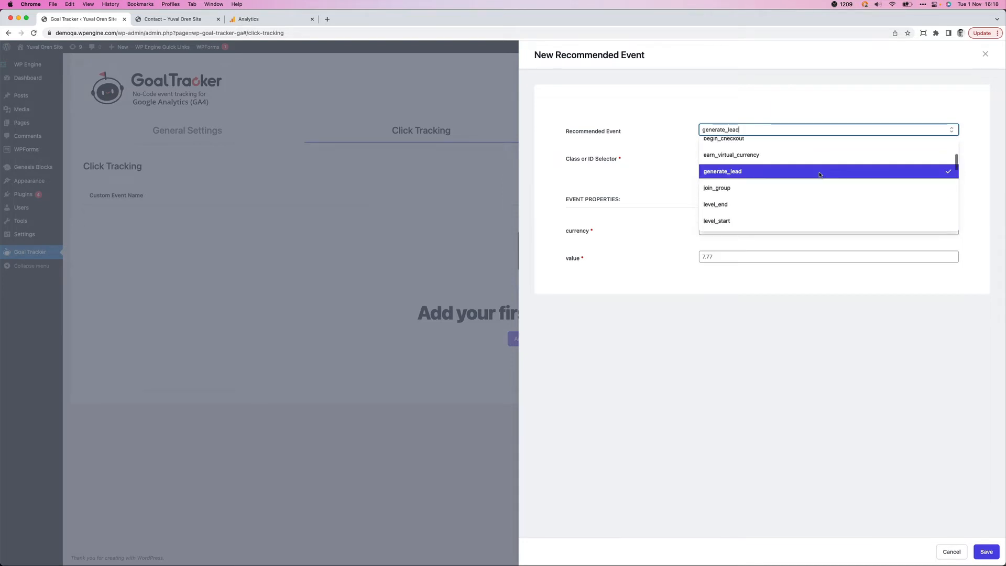
left_click(627, 164)
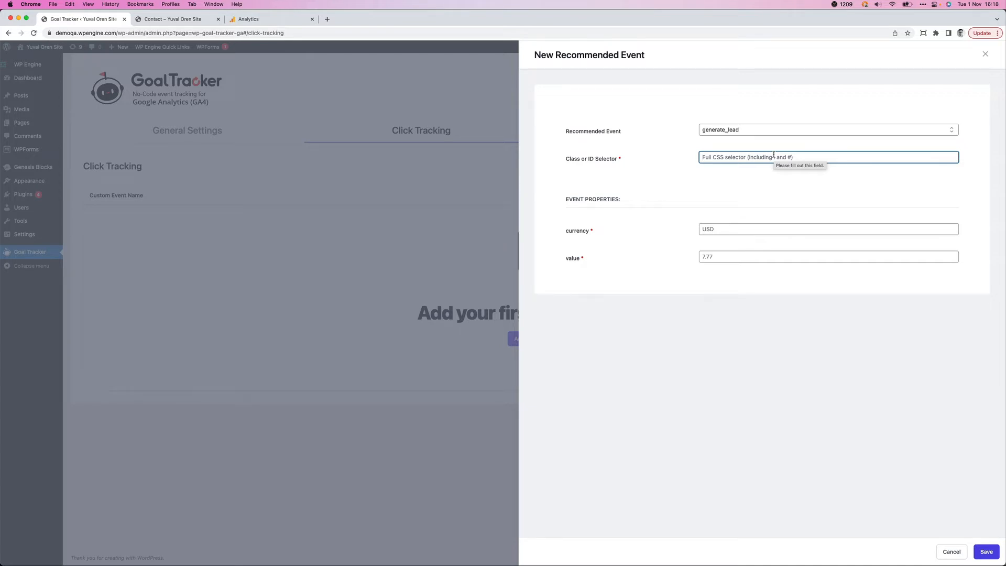
- Set the generate_lead event's class or ID selector to #wpforms-submit-517
type("#")
key("Down")
key("Return")
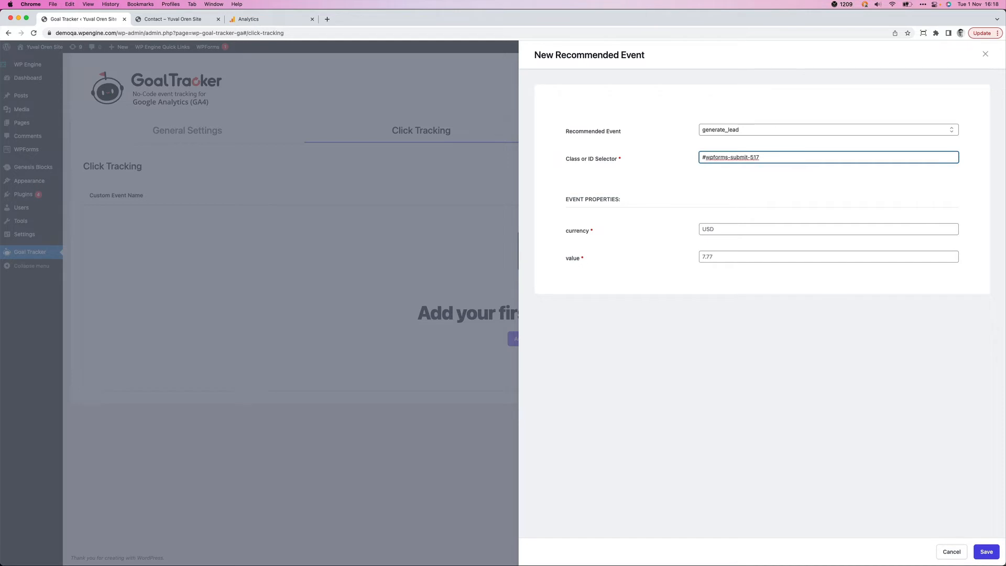
left_click(737, 173)
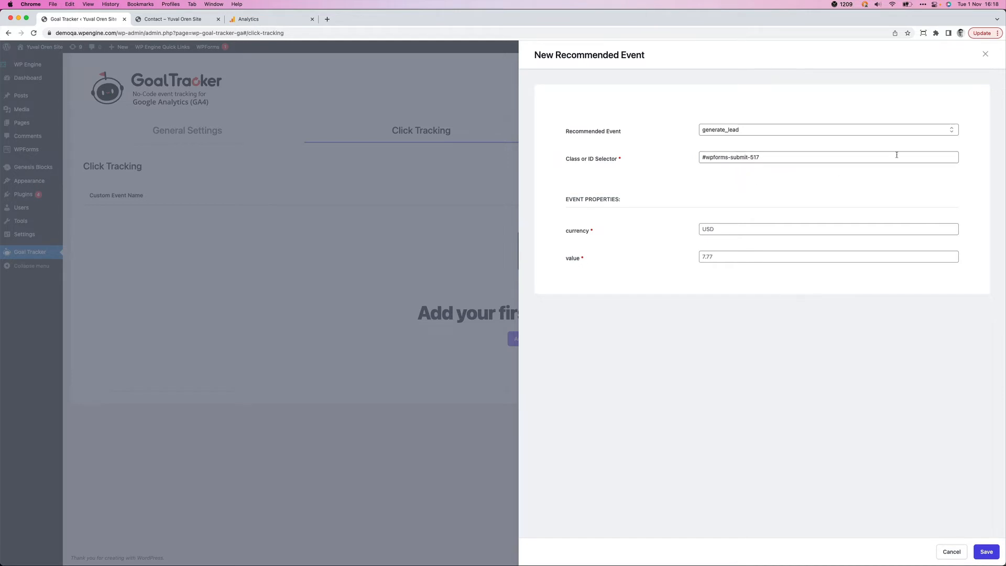
left_click(706, 157)
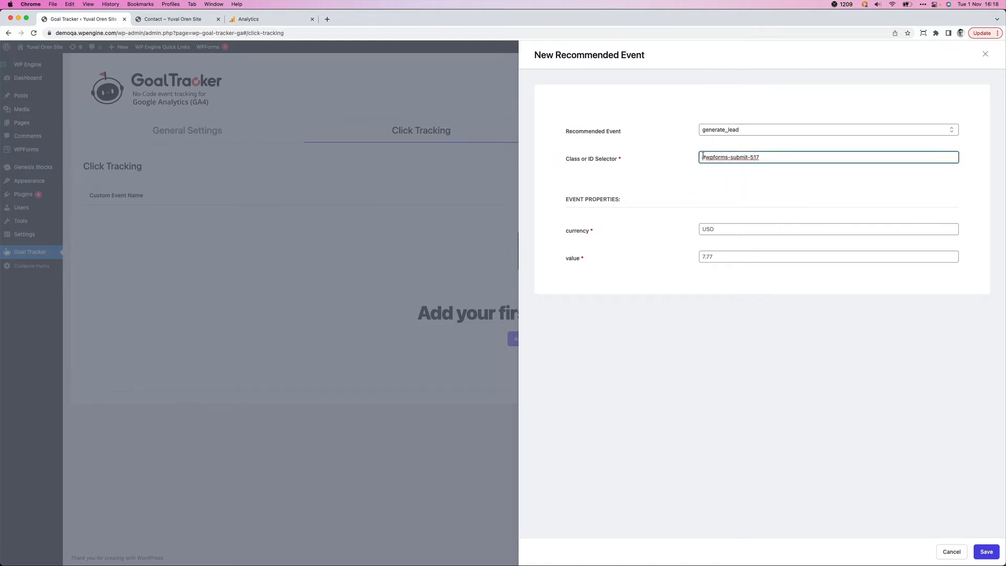
left_click(703, 166)
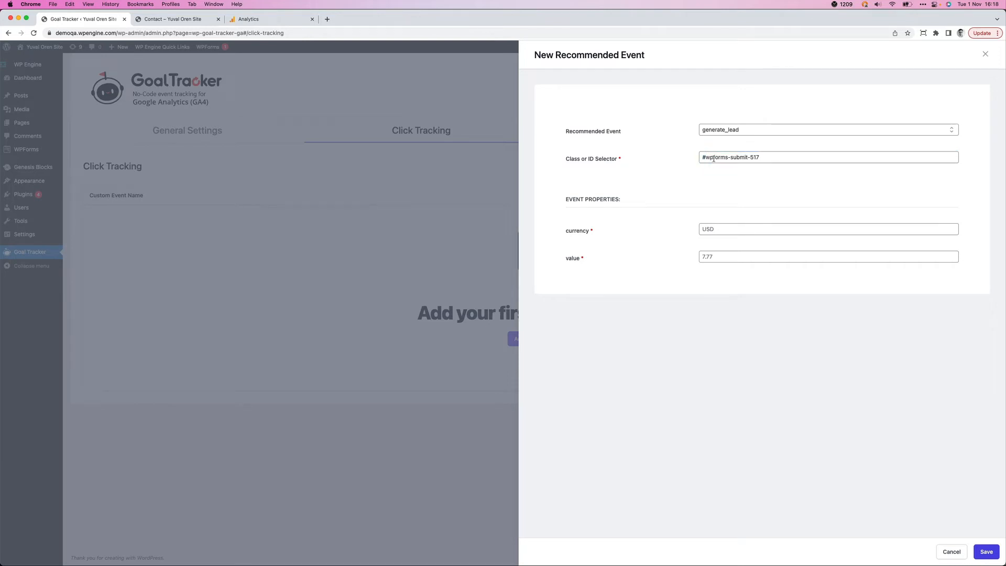
left_click_drag(706, 157, 819, 157)
left_click(785, 199)
- Check the Send Message button on the contact page against the event's selector and return to the event form
left_click(173, 19)
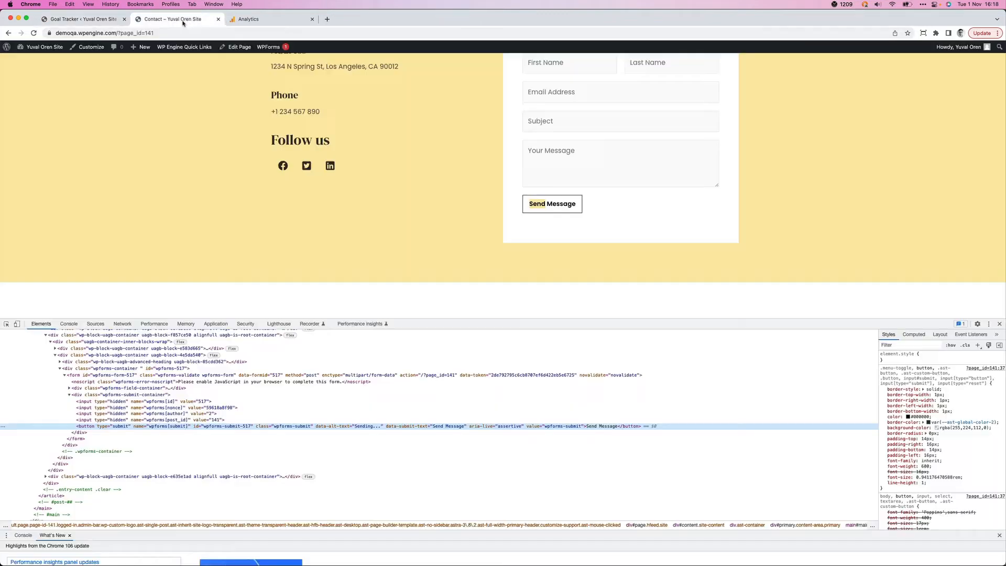
left_click(549, 209)
left_click(87, 19)
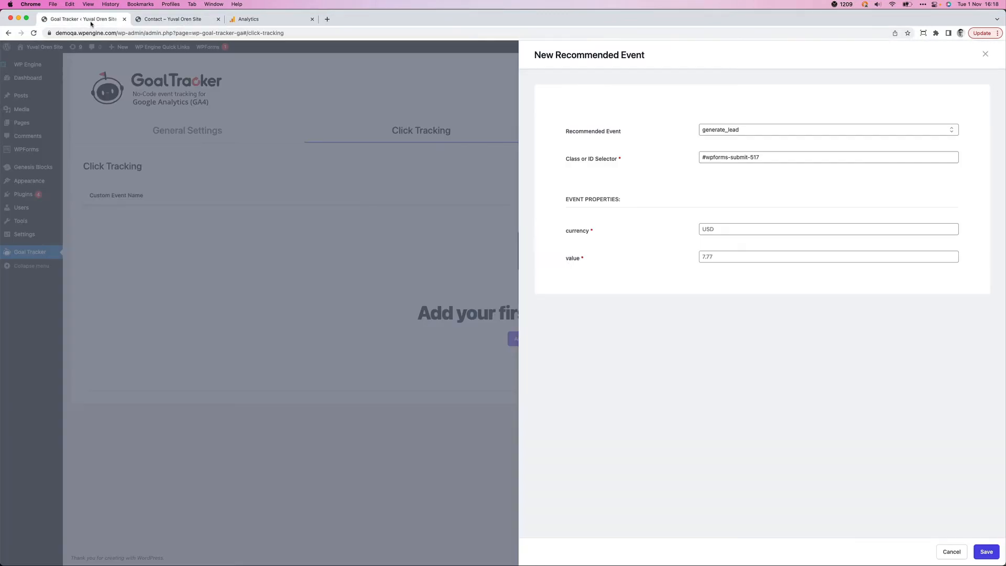
- Set the generate_lead event's currency to USD and its value to 99, and save the event
left_click(705, 229)
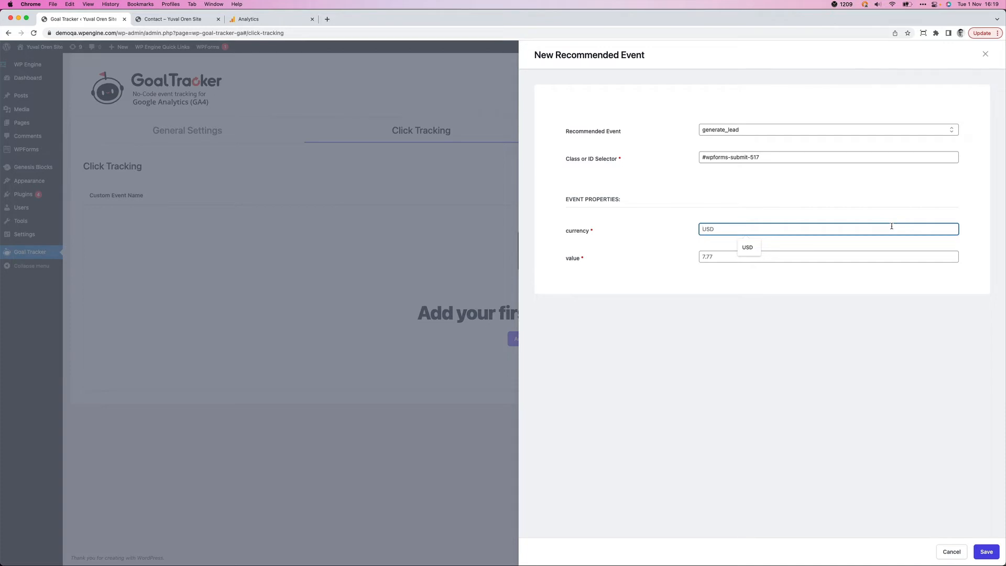
type("USD")
left_click(877, 256)
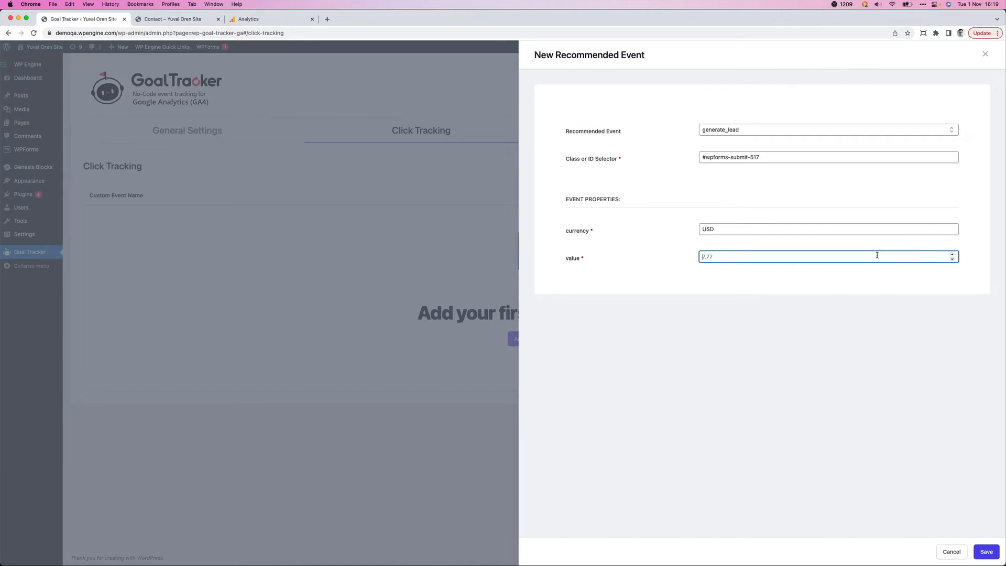
type("99")
left_click(634, 278)
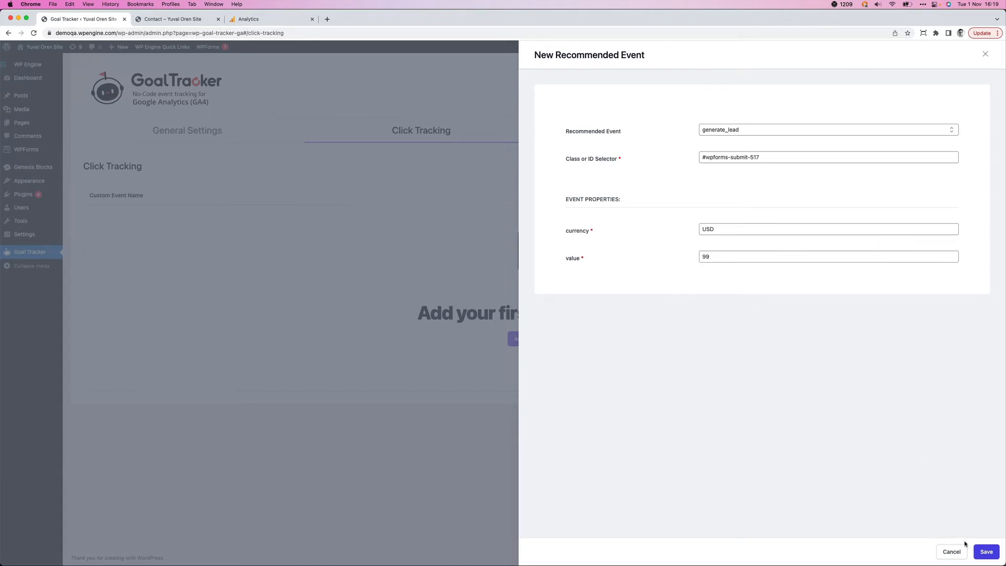
left_click(984, 551)
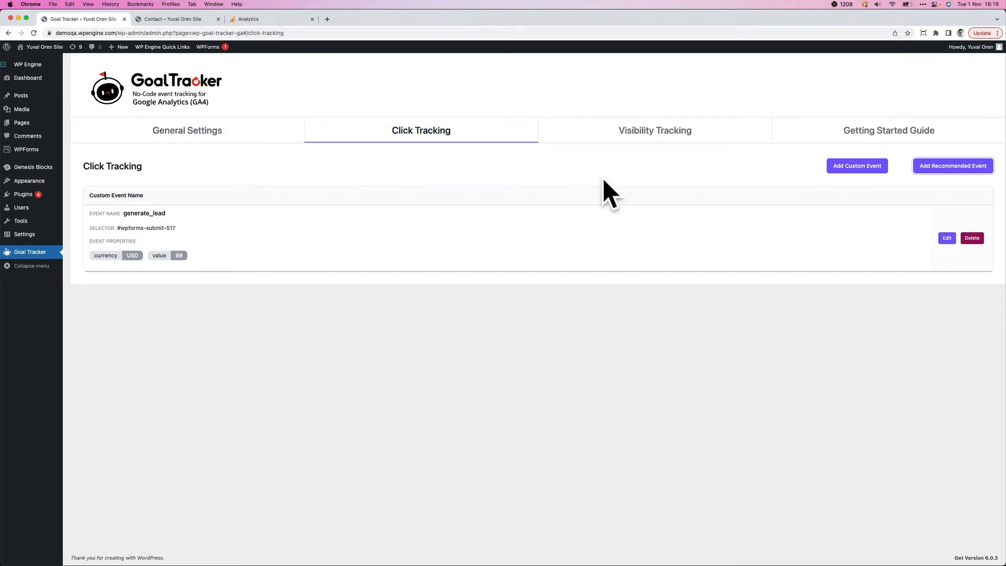
- Start a new custom visibility tracking event named view_lead_form with the class or ID selector #wpforms-submit-517
left_click(620, 136)
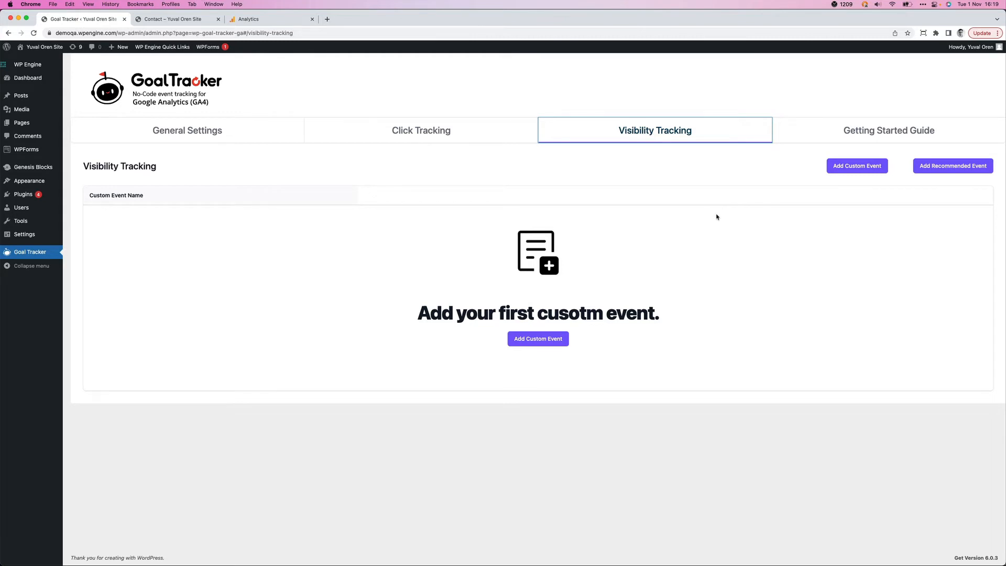
left_click(835, 172)
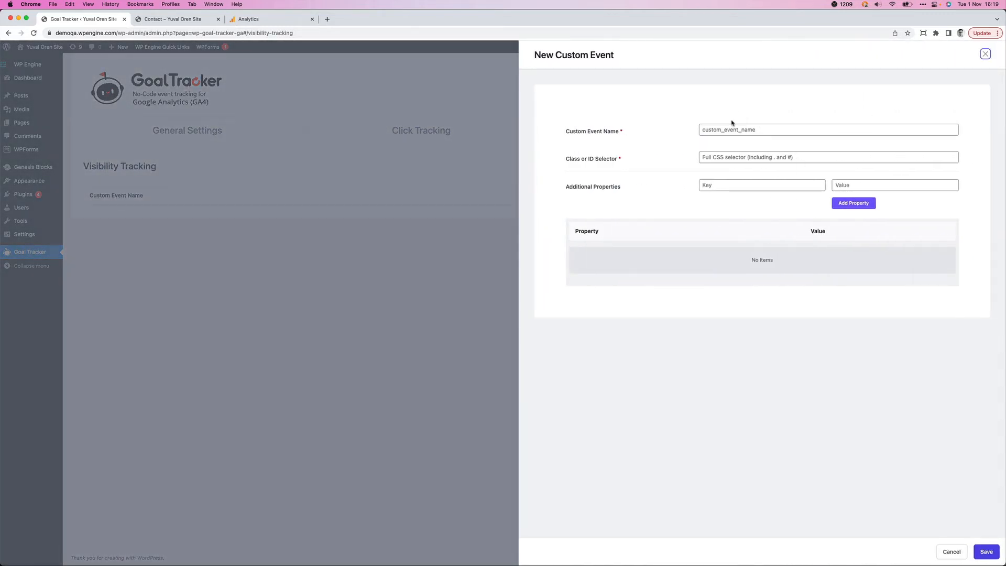
left_click(734, 133)
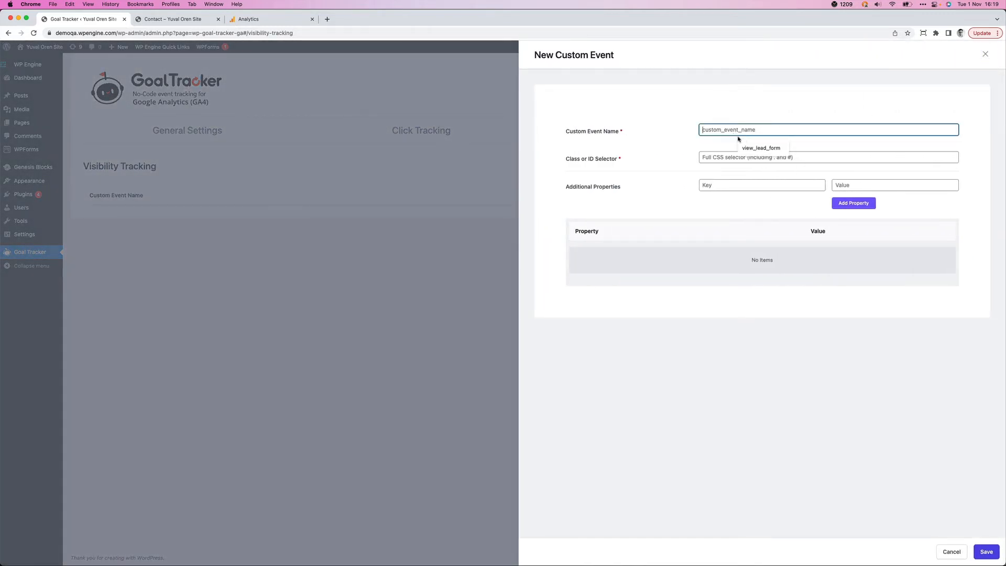
left_click(749, 147)
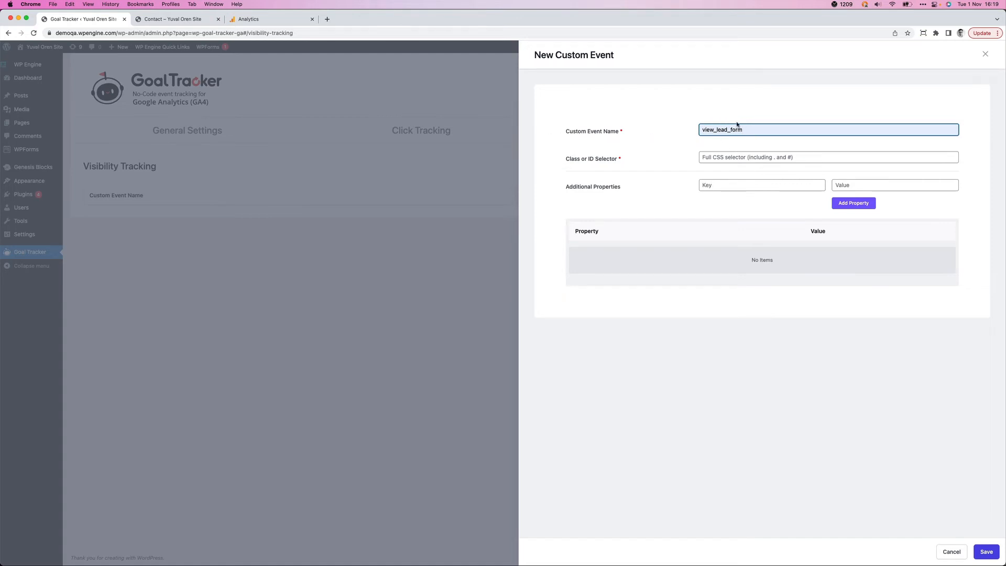
left_click(734, 157)
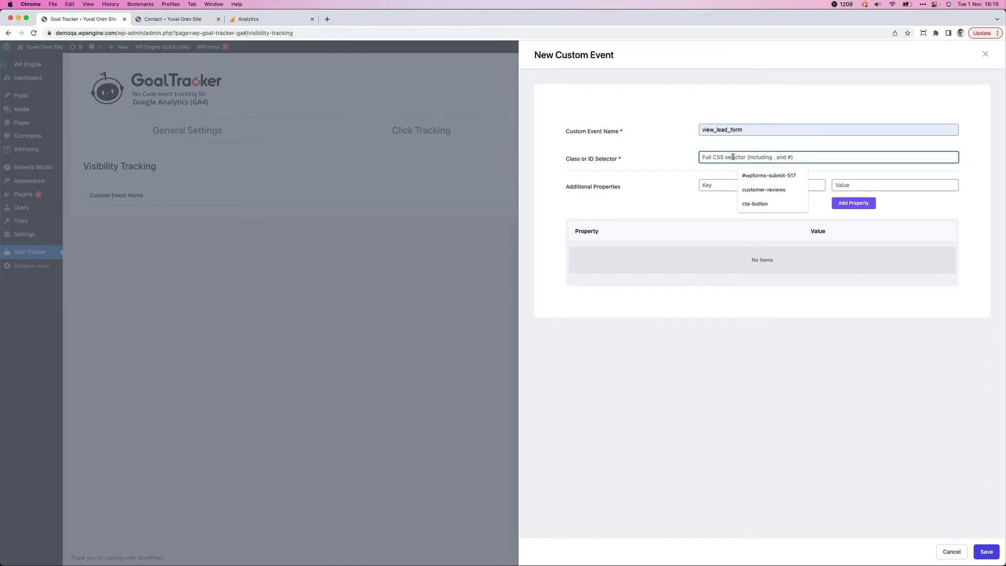
key("Down")
key("Return")
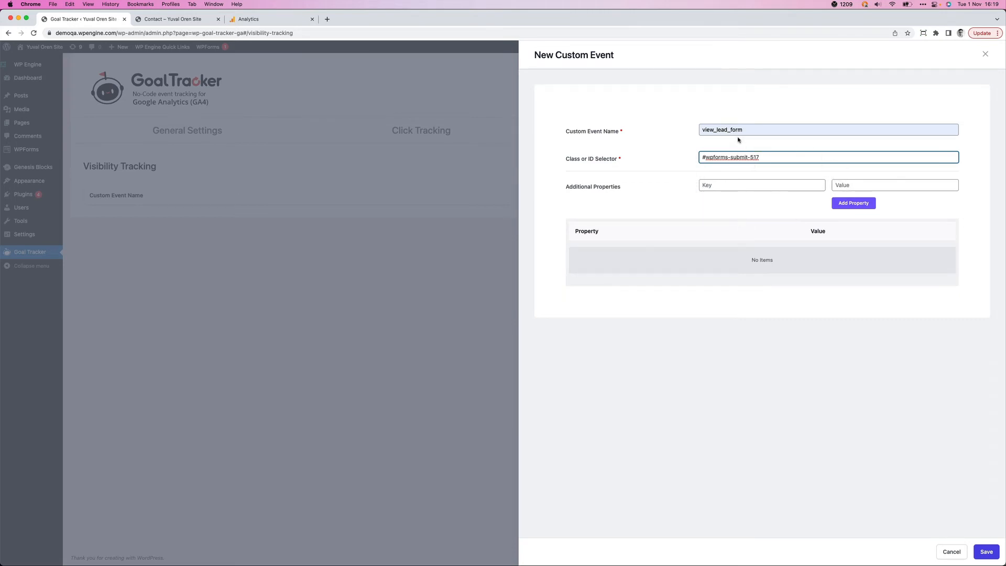
- Add the property form with the value Contact to the view_lead_form event and save the event
left_click(734, 186)
type("form")
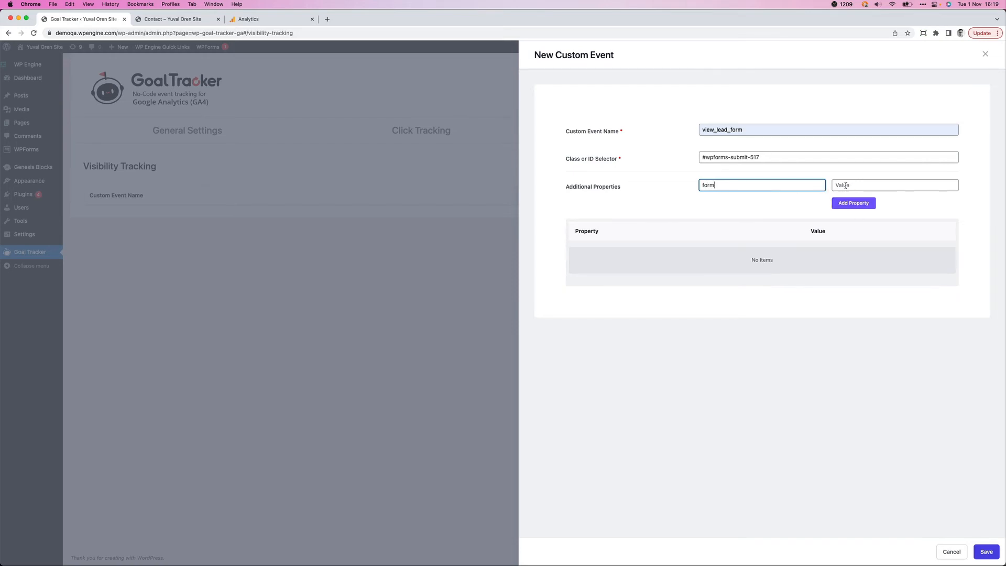
left_click(845, 186)
type("Con")
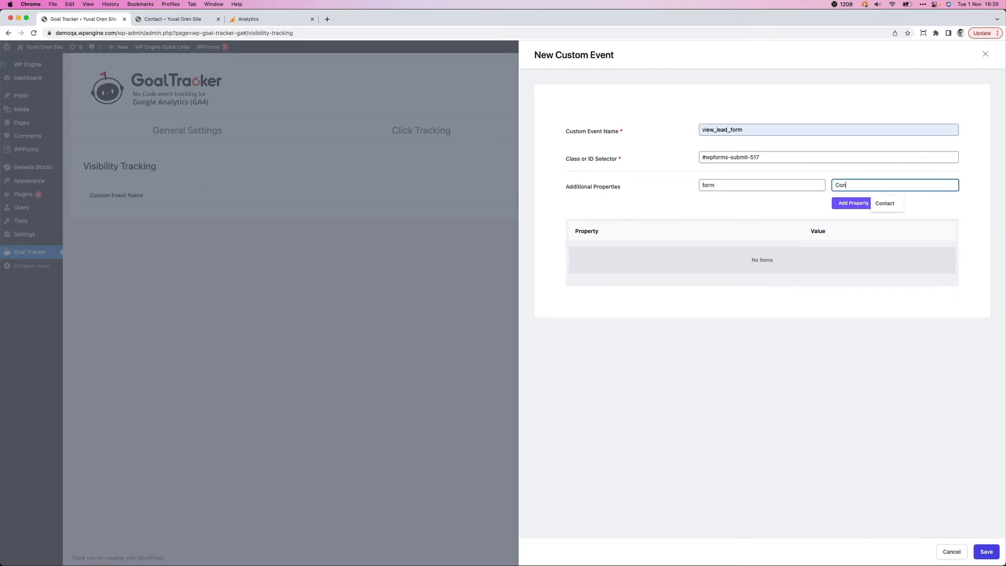
type("tact")
left_click(841, 203)
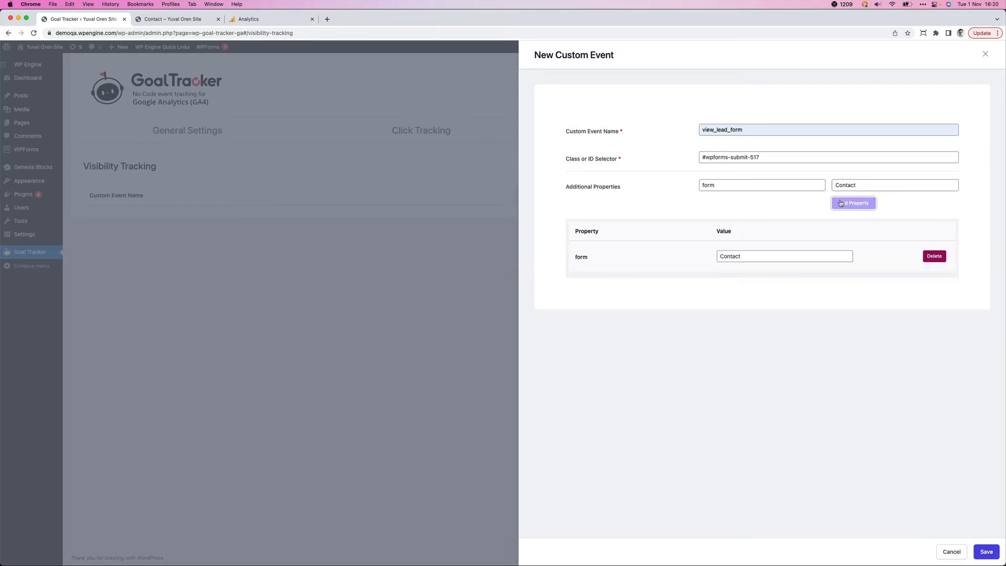
left_click(986, 551)
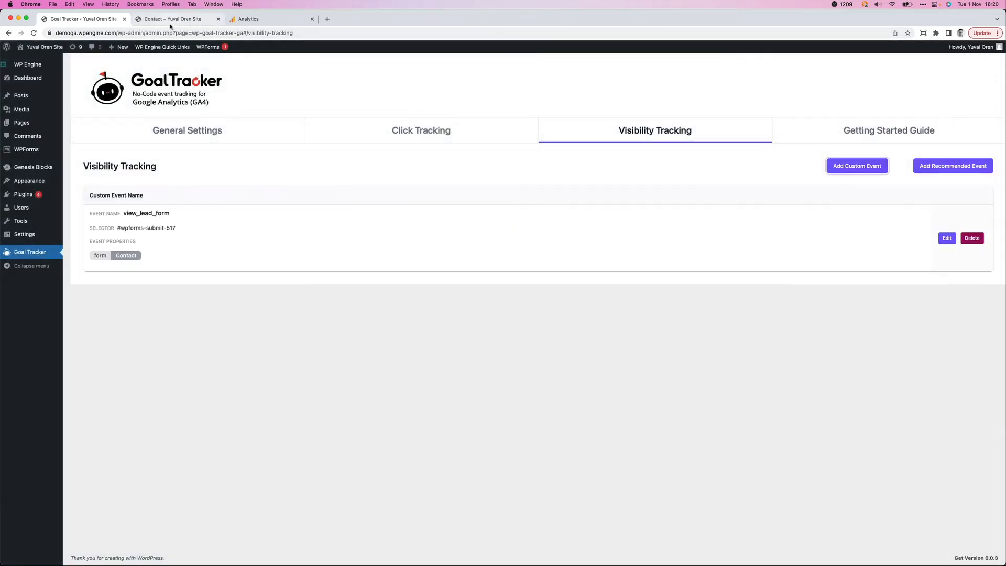
- Reload the contact page, close the developer tools and bring the message form into view to trigger the visibility event
left_click(140, 20)
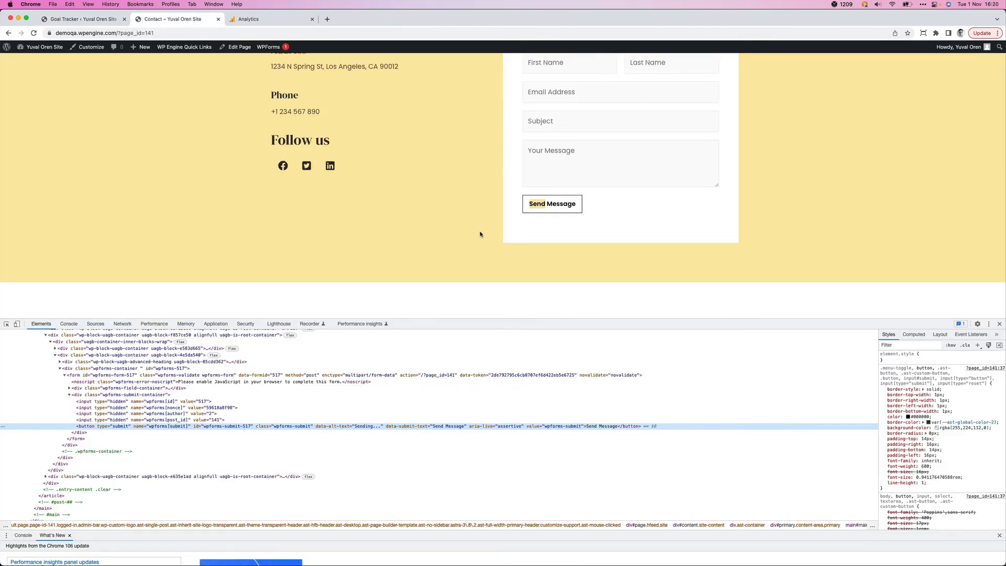
key("super+r")
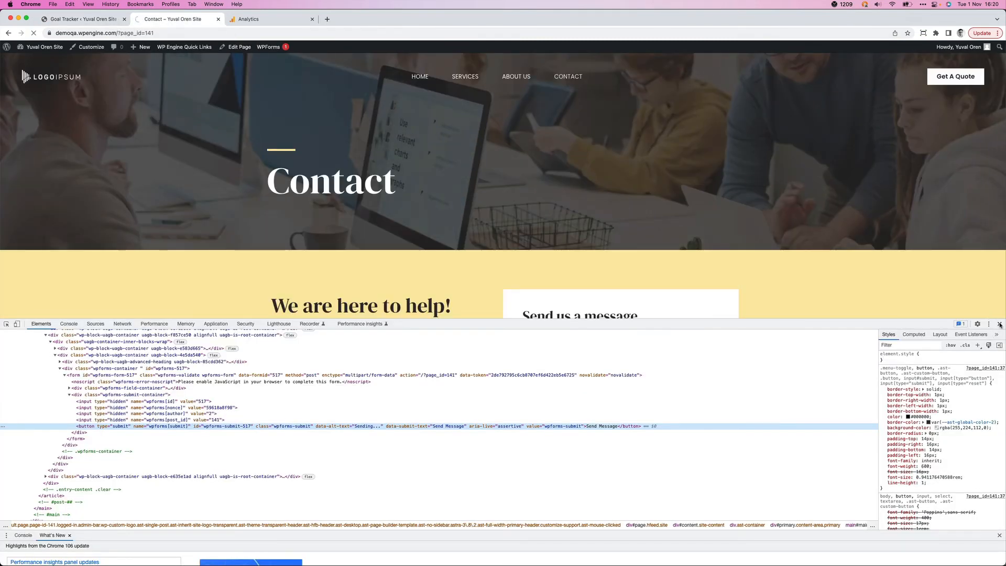
left_click(999, 324)
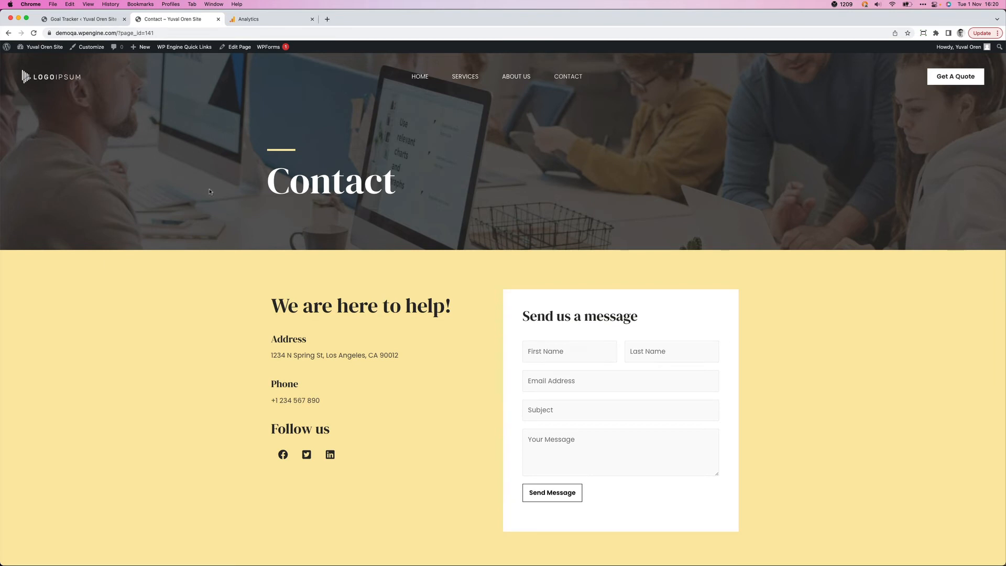
scroll(209, 192, "down", 5)
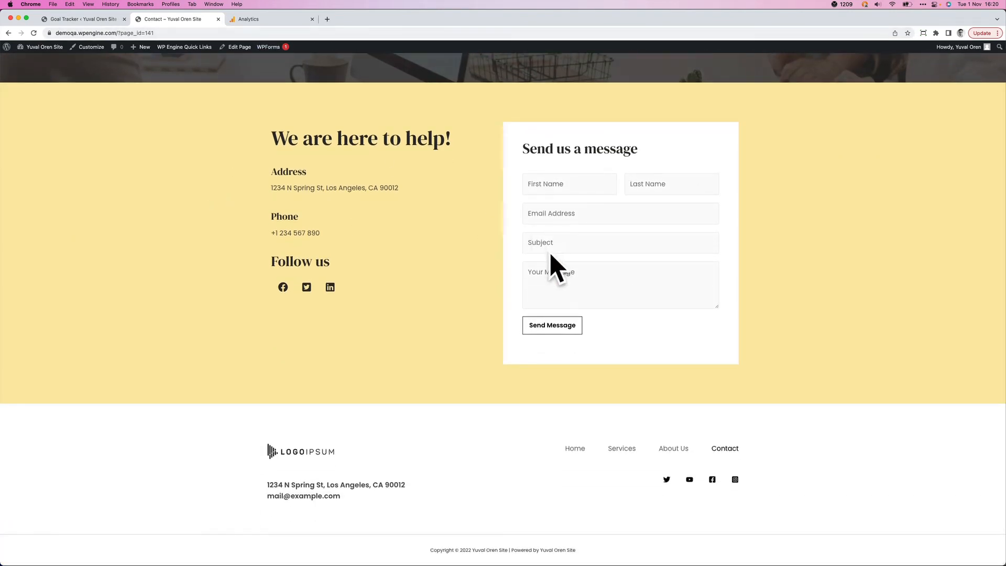
- Switch to Google Analytics DebugView and examine the form parameter of the latest view_lead_form event
left_click(242, 19)
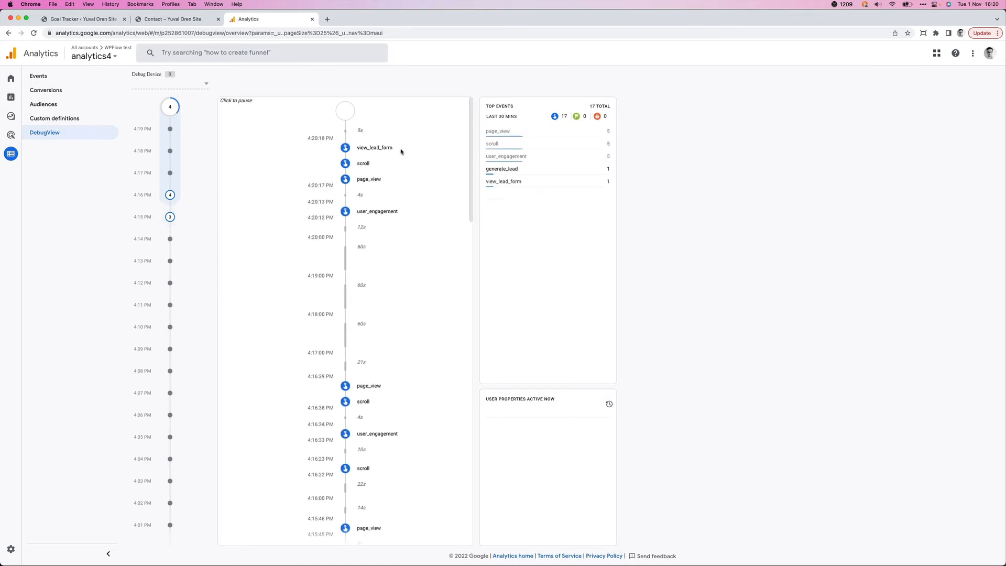
left_click(374, 148)
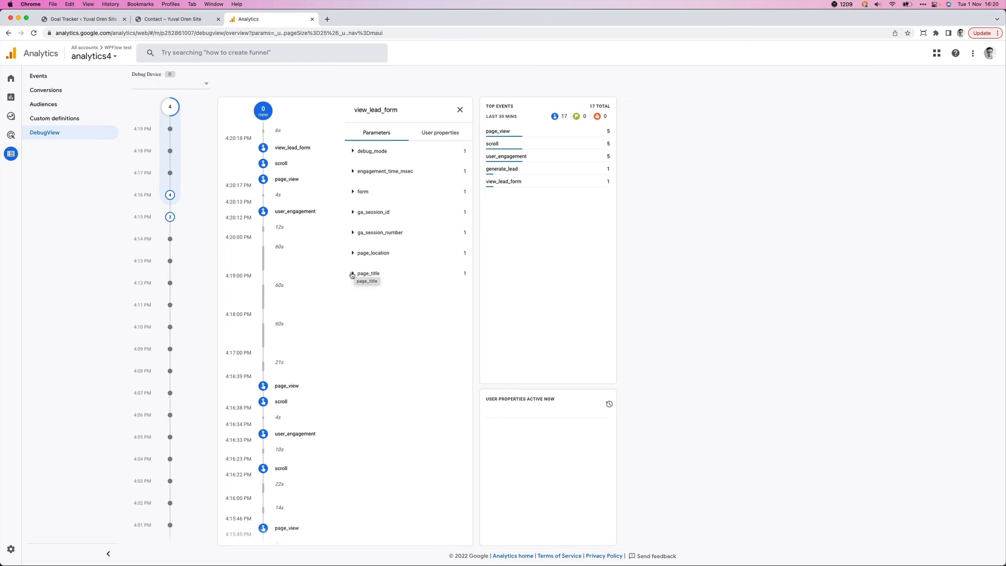
left_click(353, 192)
double_click(370, 206)
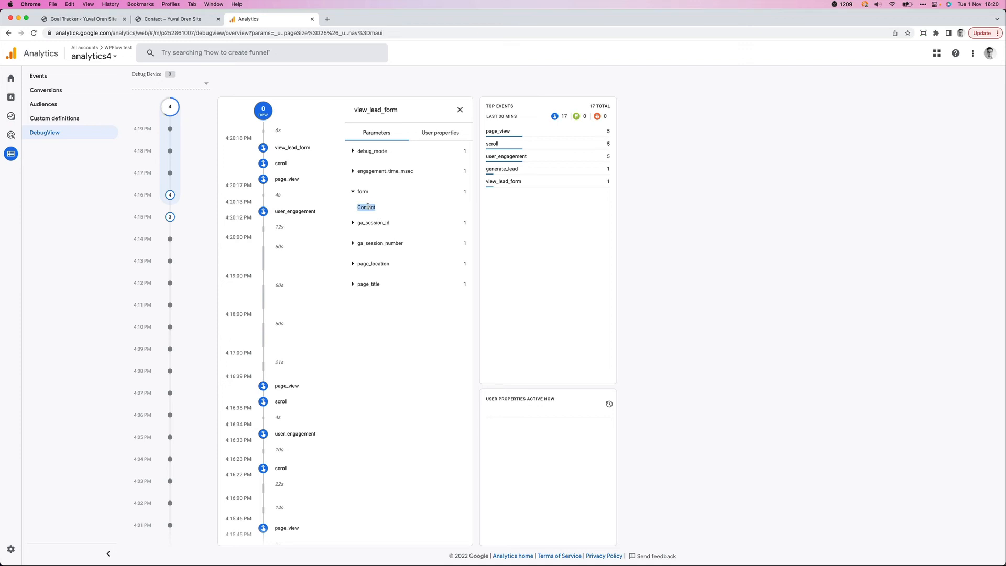
left_click(460, 110)
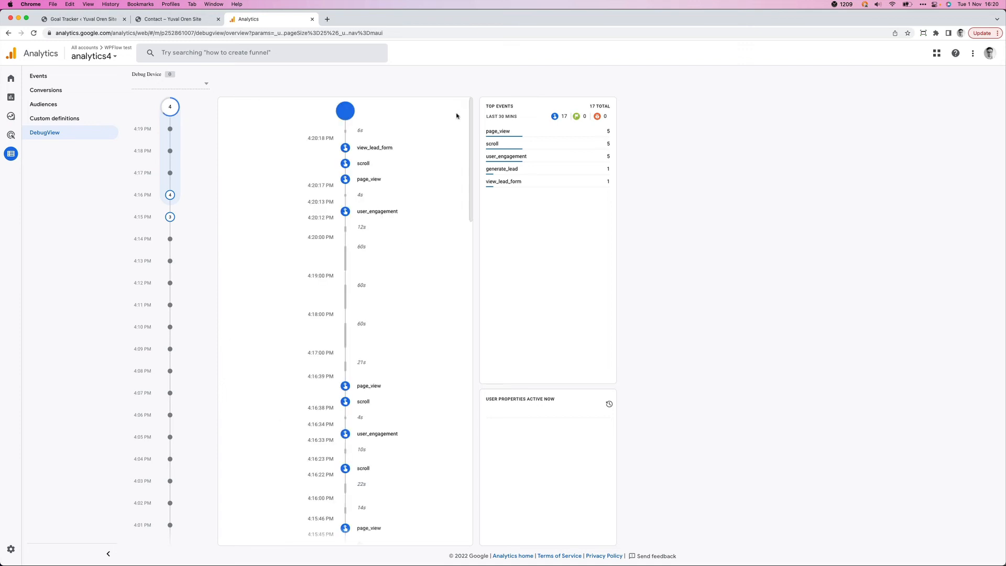
- Return to the contact page and fill in the form's first name, last name and e-mail address
left_click(152, 20)
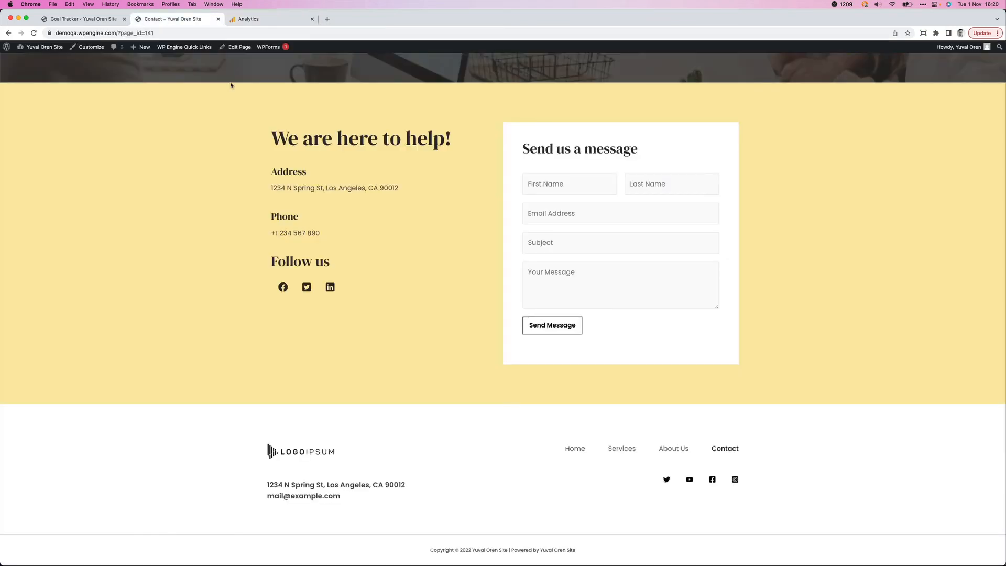
left_click(542, 184)
type("Yuval")
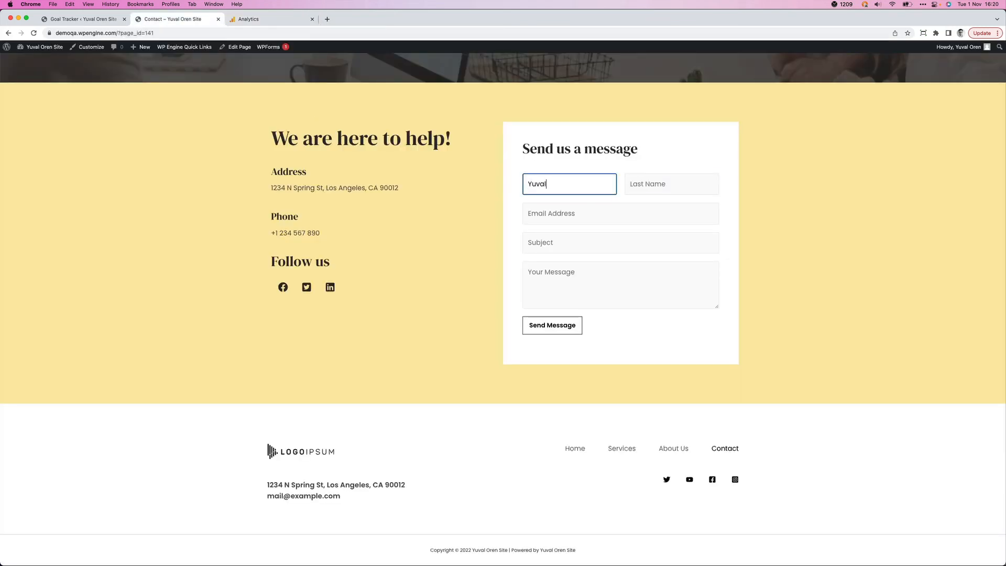
key("Tab")
type("O")
key("Tab")
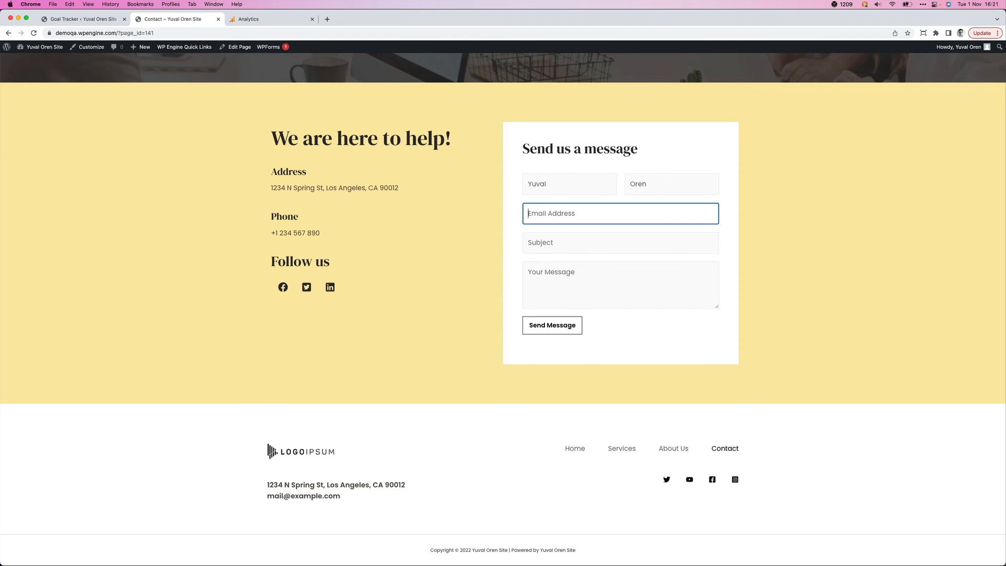
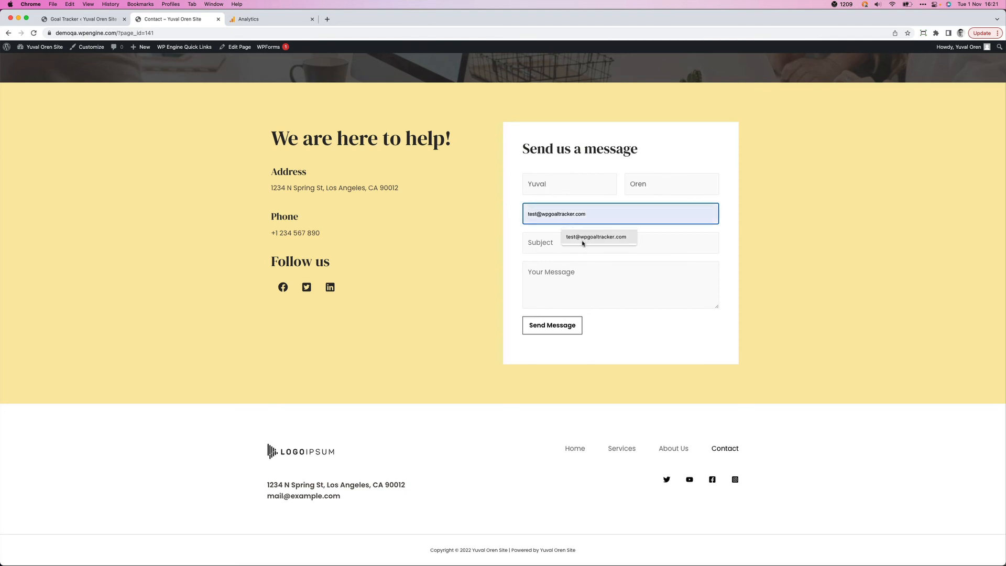
left_click(592, 236)
- Enter test as both the subject and the message of the contact form, and send the message
left_click(575, 241)
type("test")
left_click(553, 272)
type("test")
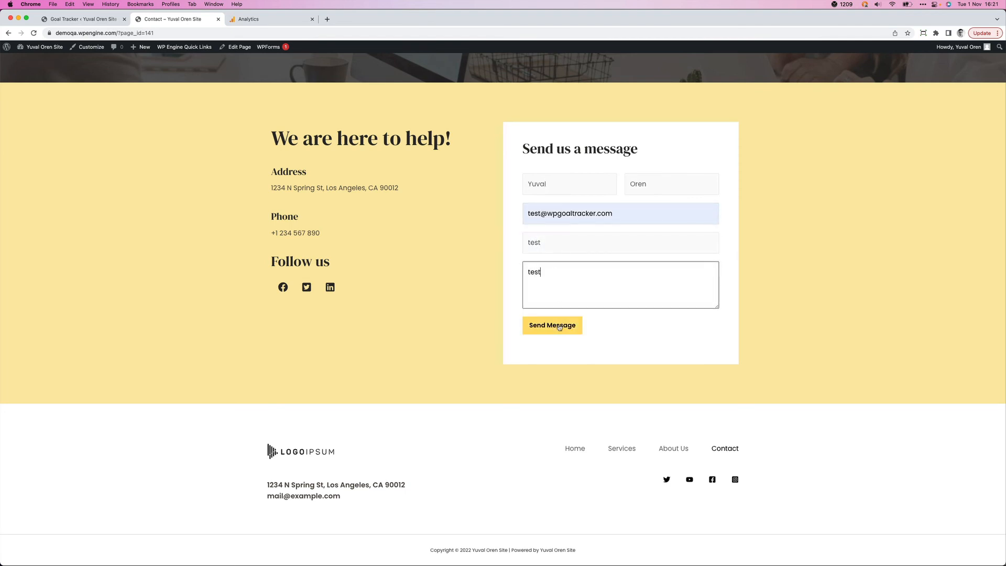
left_click(556, 326)
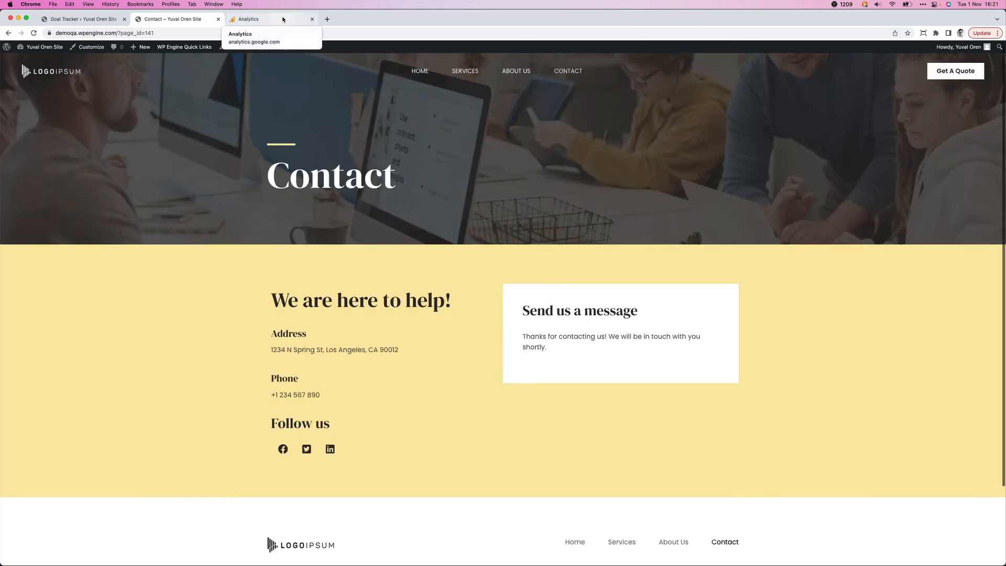
- Examine the value and currency parameters of the newest generate_lead event in Google Analytics DebugView, and return to the Goal Tracker settings
left_click(282, 19)
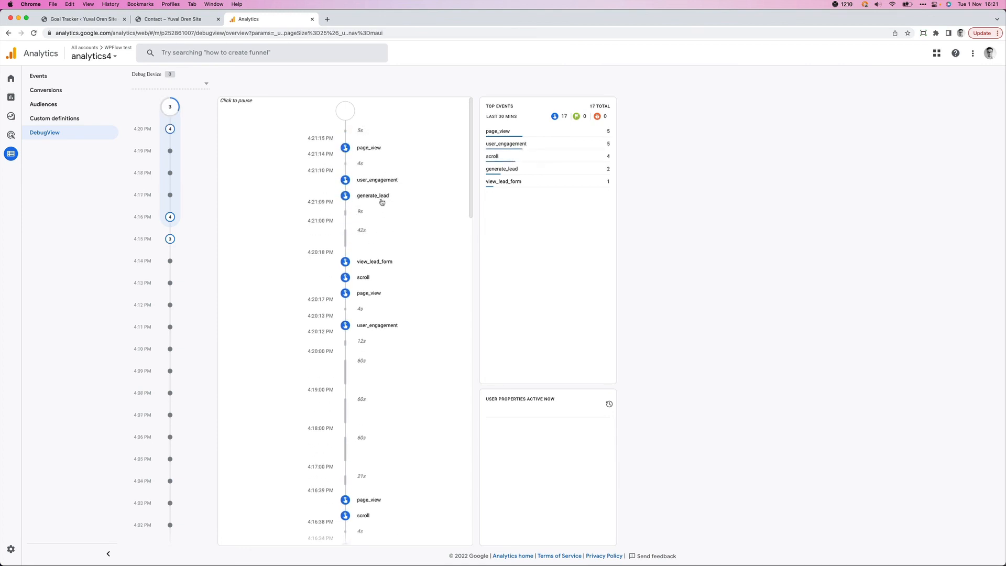
left_click(388, 200)
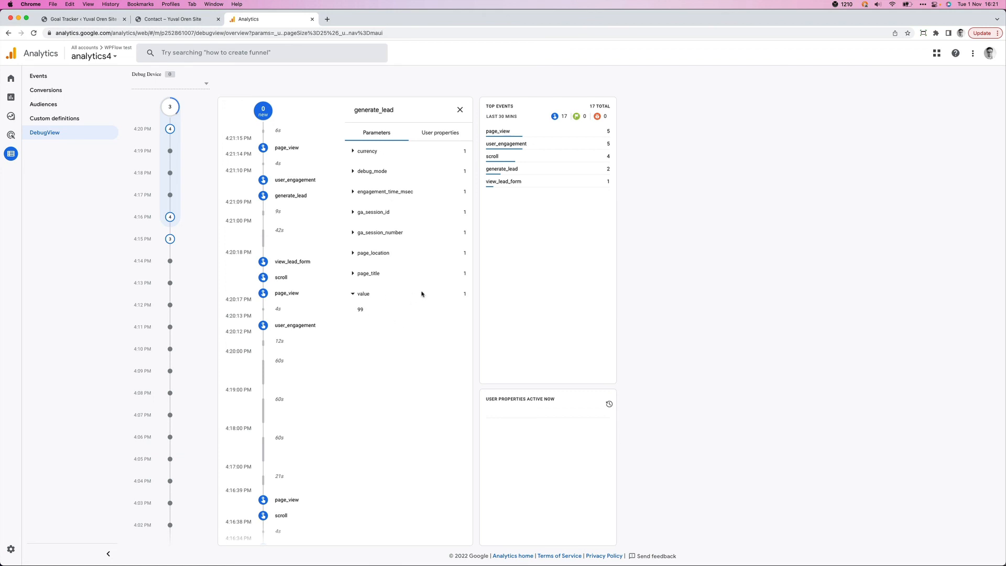
left_click(381, 153)
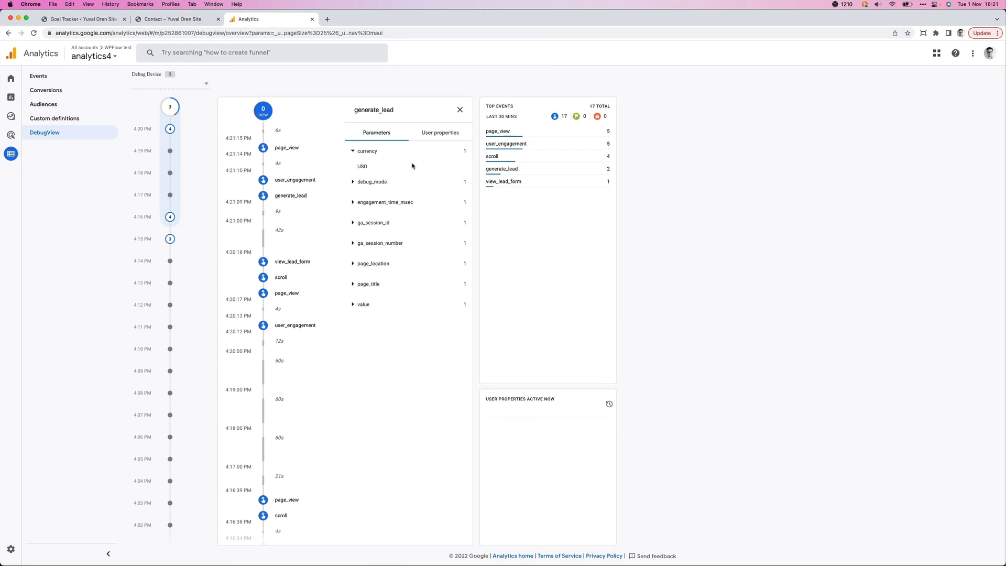
left_click(165, 19)
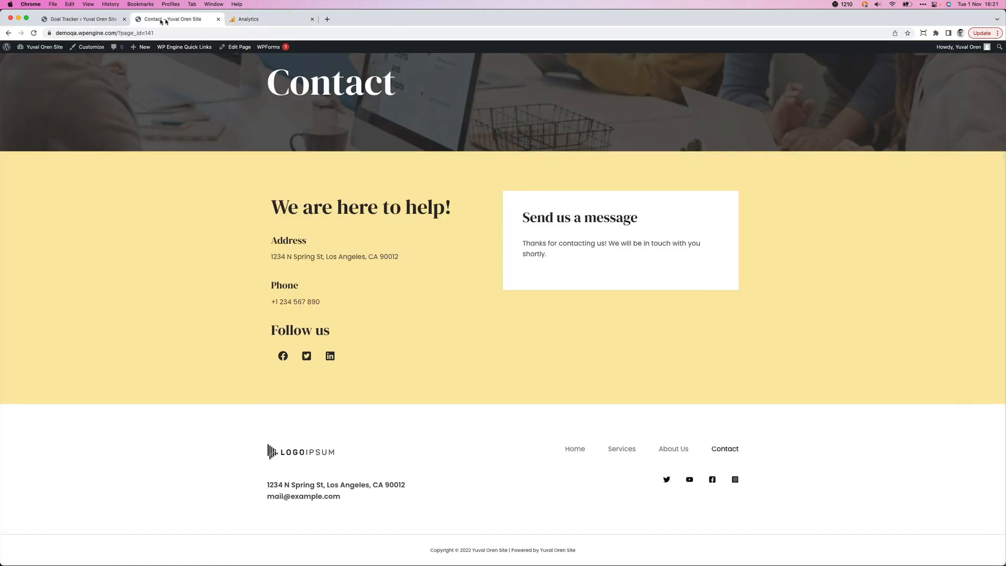
left_click(95, 20)
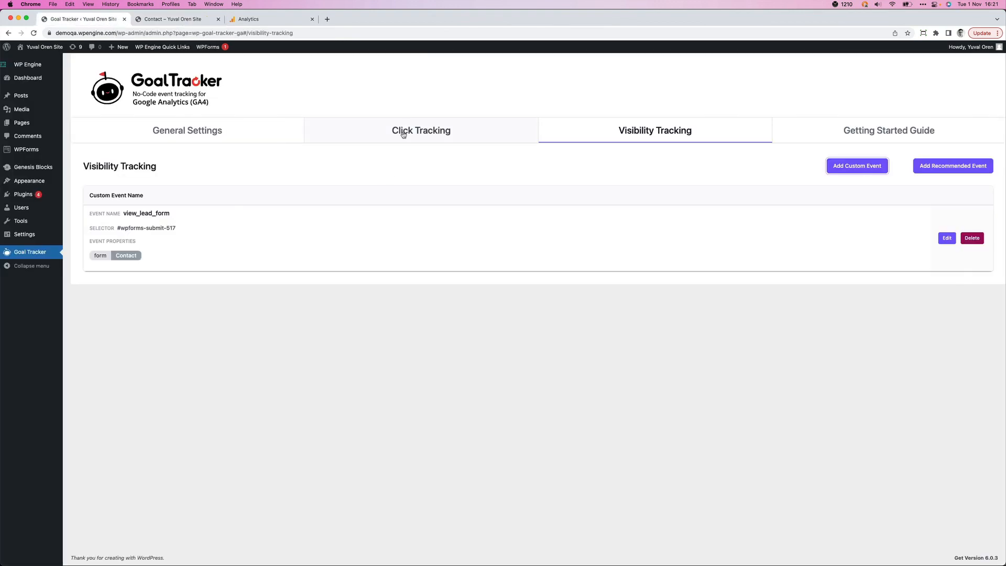